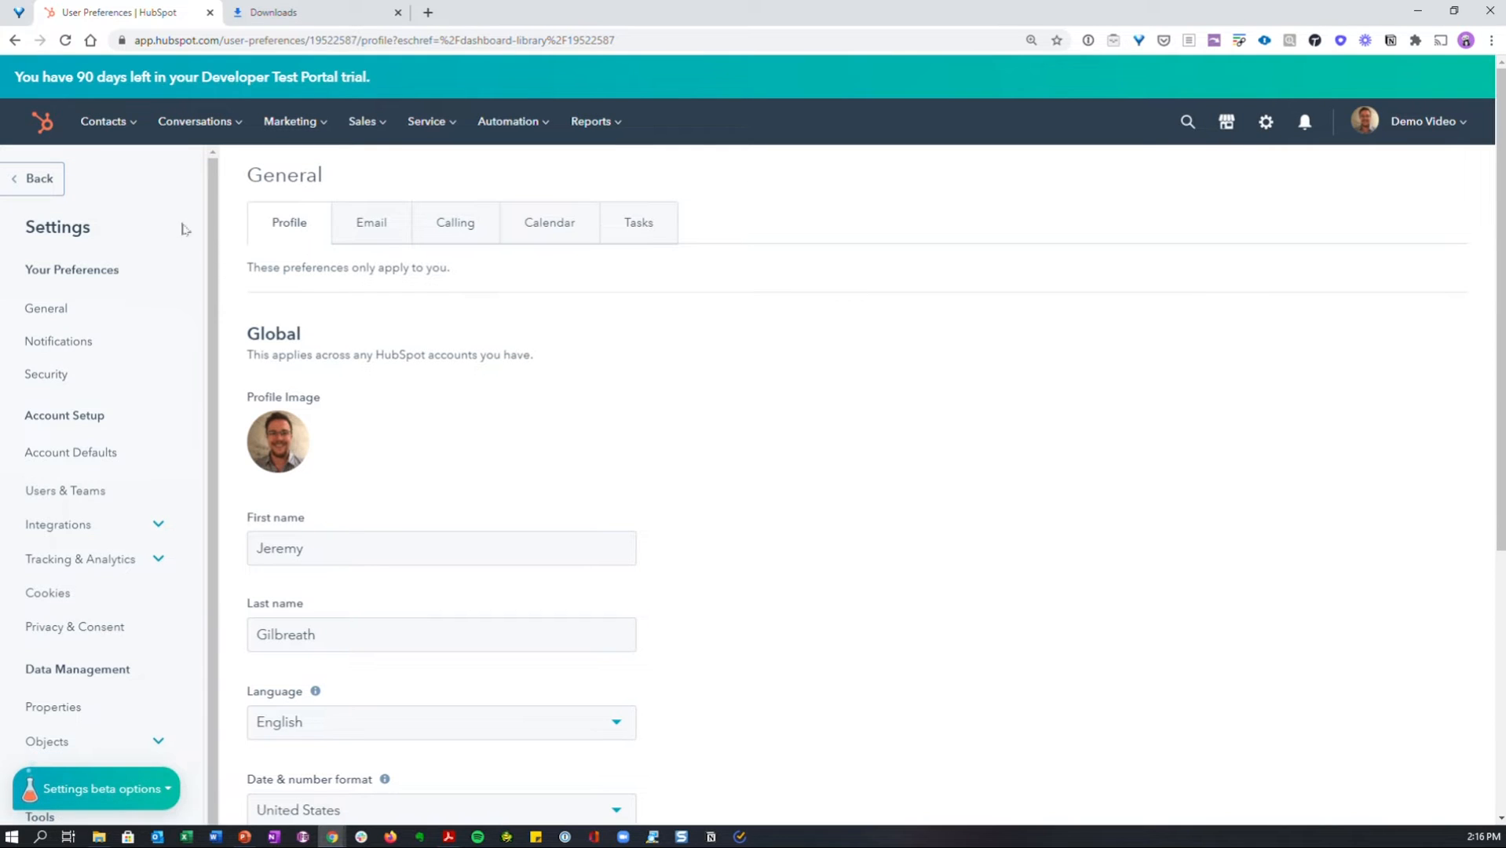
- Open the property settings and filter the list to show company properties
{"action": "scroll", "coordinate": [159, 292], "scroll_direction": "down", "scroll_amount": 1}
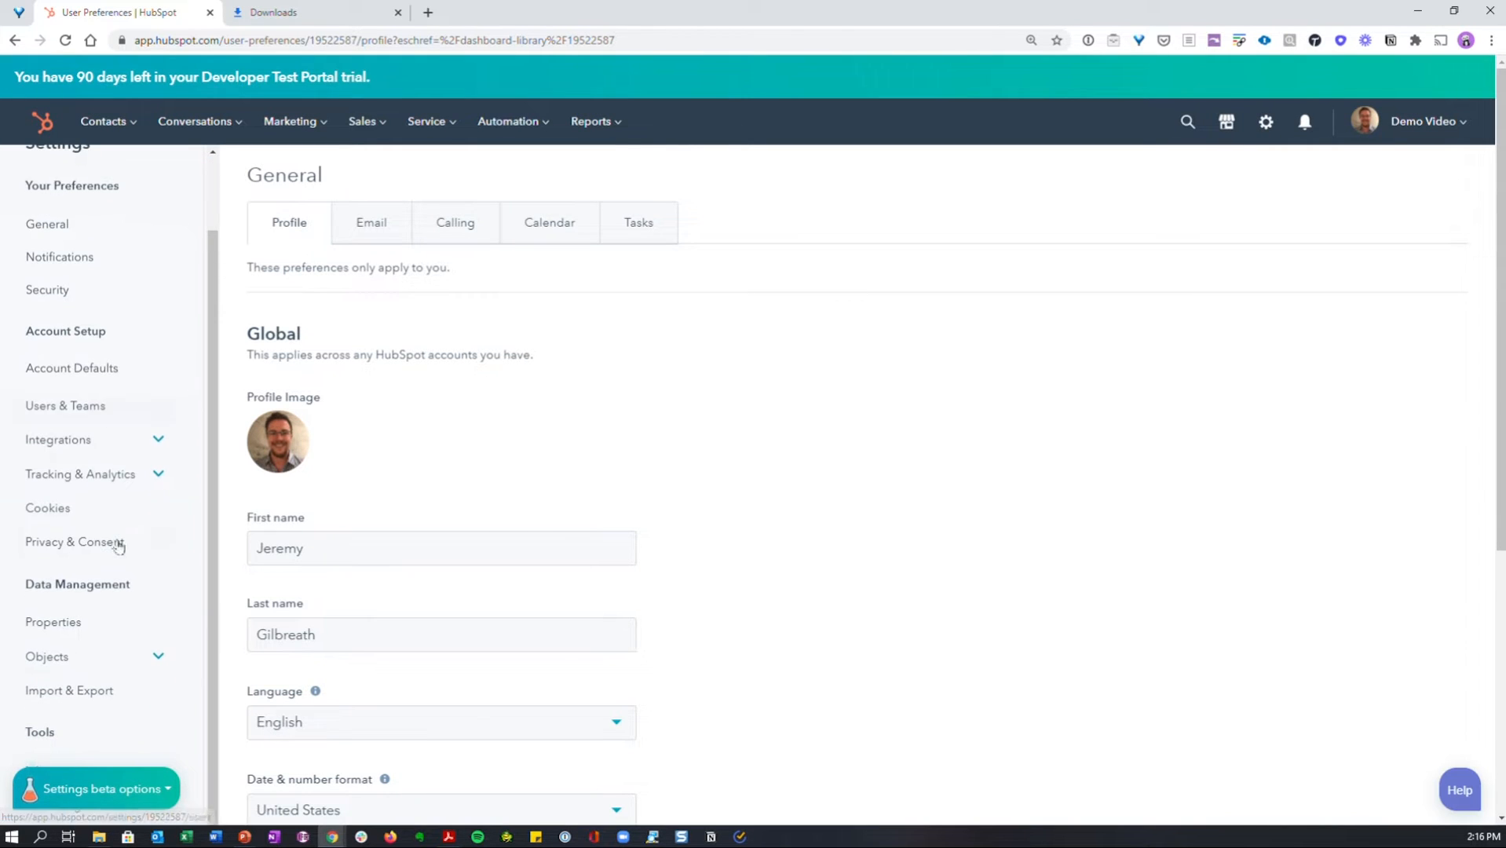
{"action": "left_click", "coordinate": [88, 628]}
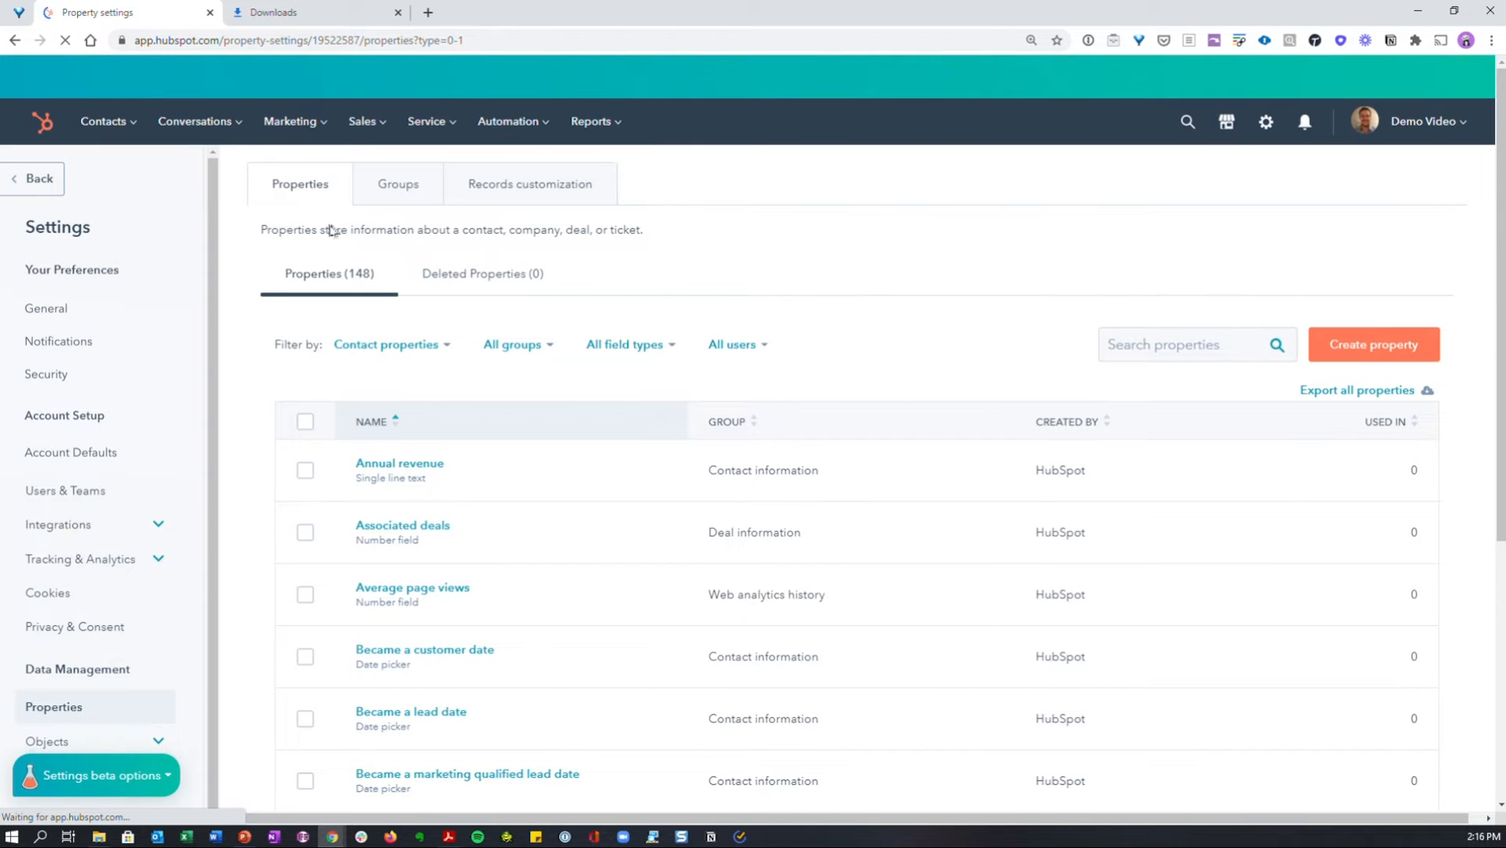
{"action": "left_click", "coordinate": [300, 184]}
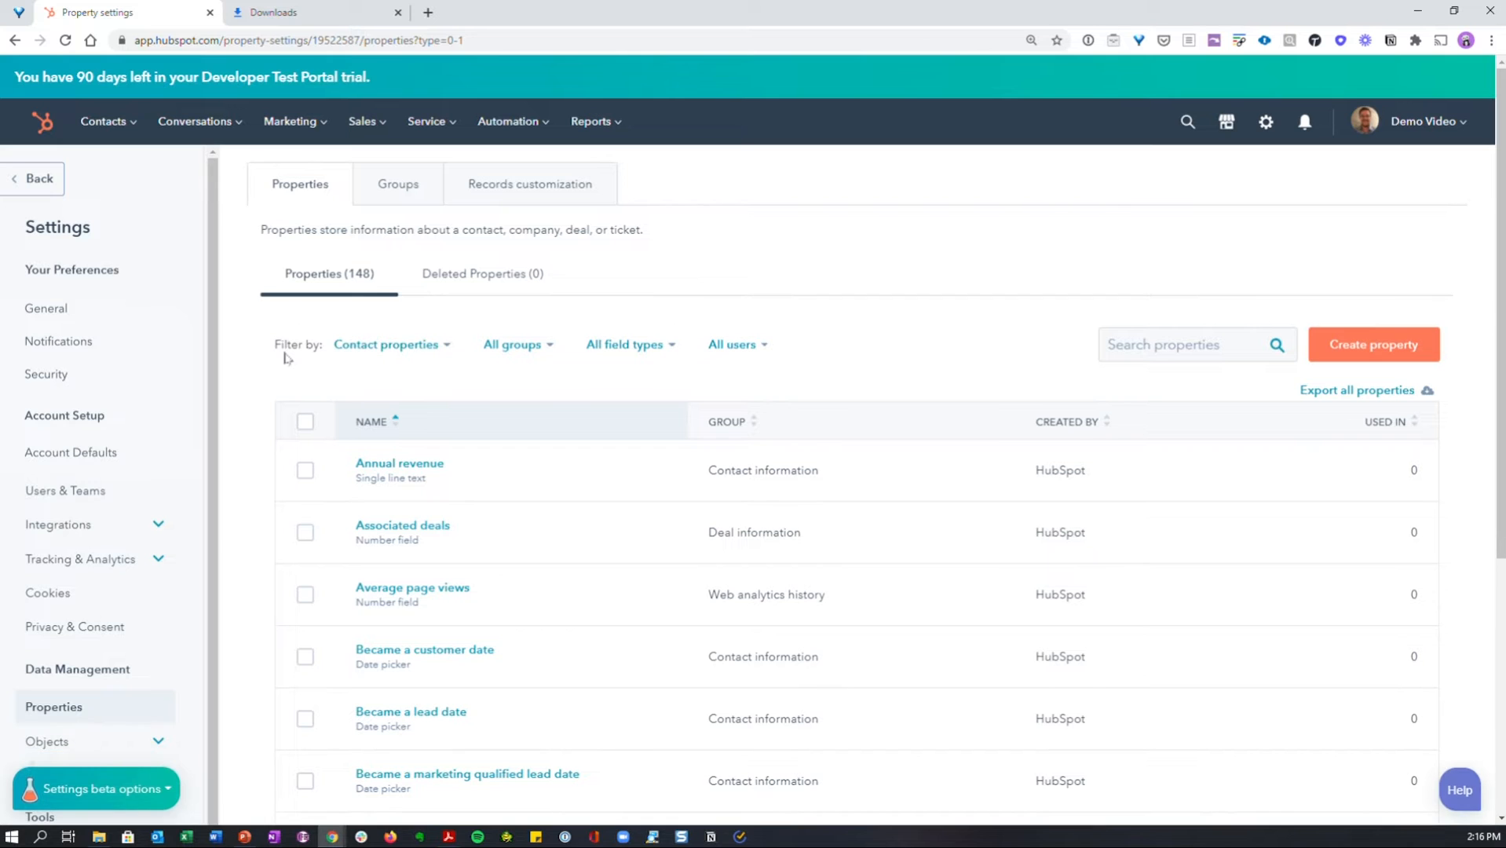
{"action": "left_click", "coordinate": [385, 346]}
{"action": "left_click", "coordinate": [405, 390]}
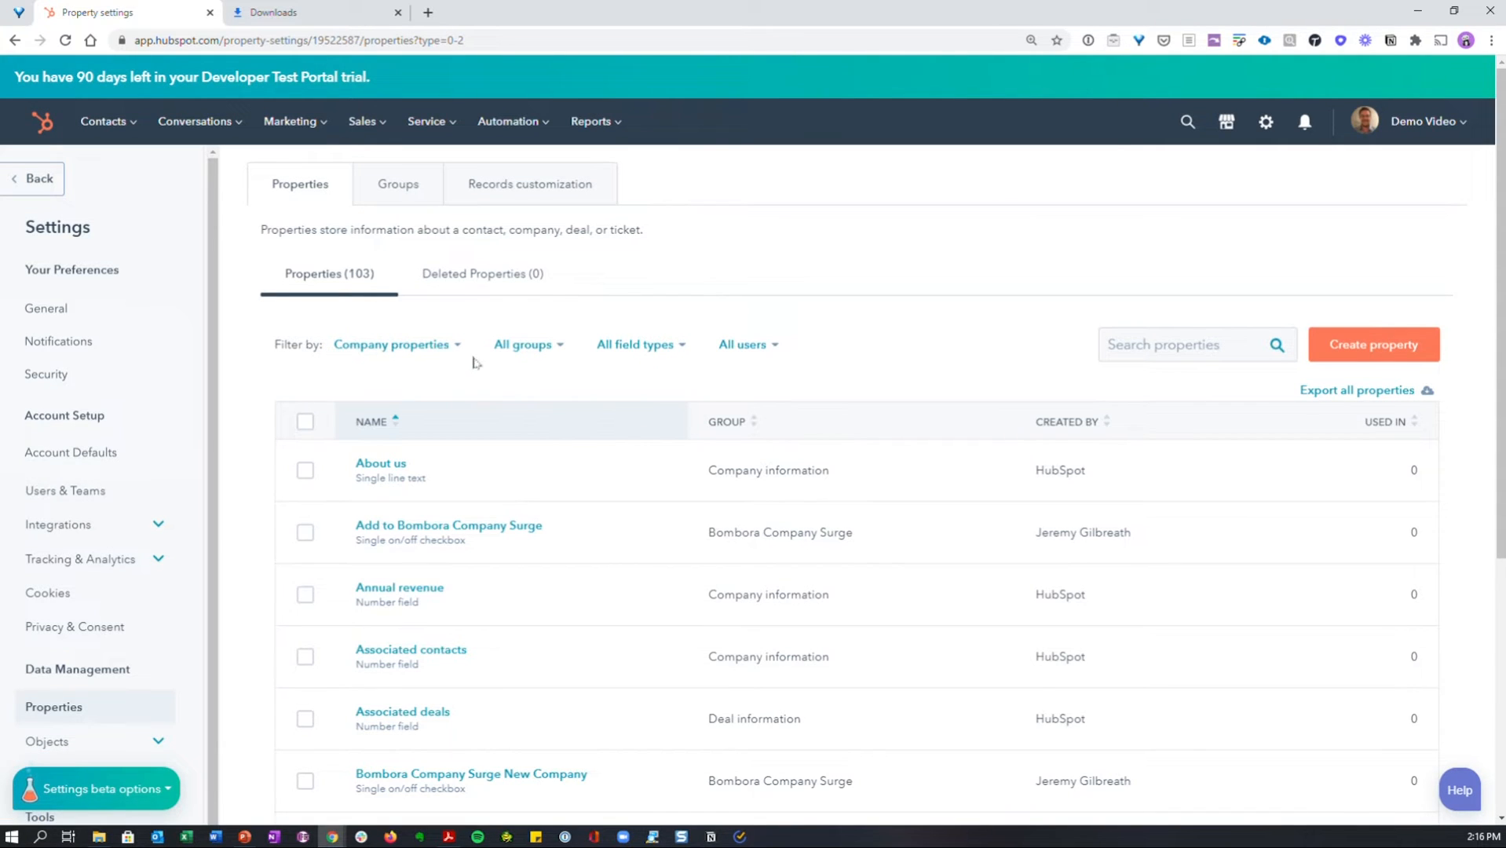
- View the properties in the Bombora Company Surge group of company properties
{"action": "left_click", "coordinate": [403, 181]}
{"action": "left_click", "coordinate": [401, 183]}
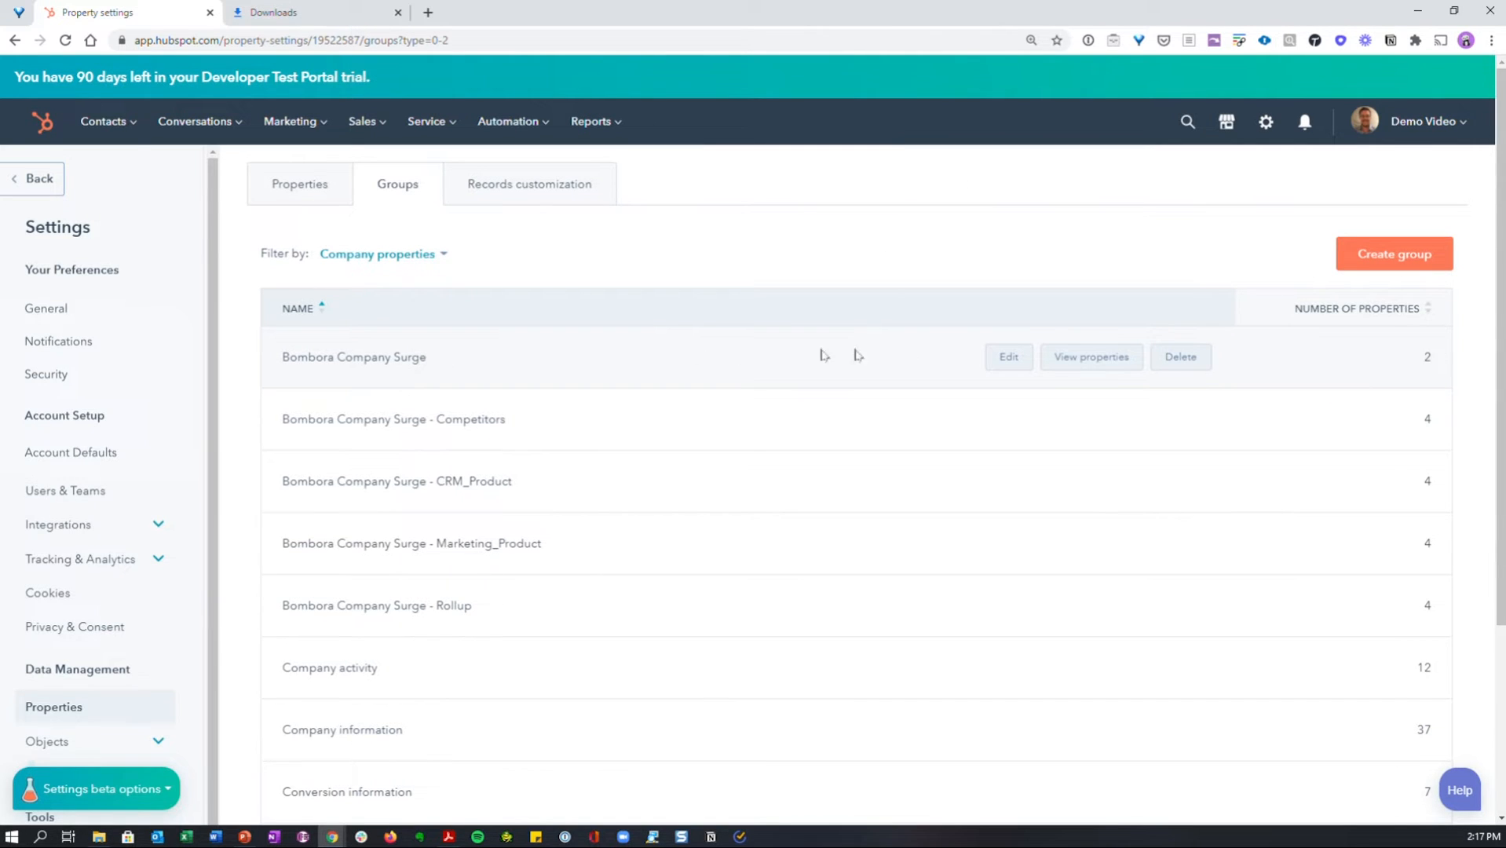
{"action": "left_click", "coordinate": [1109, 359]}
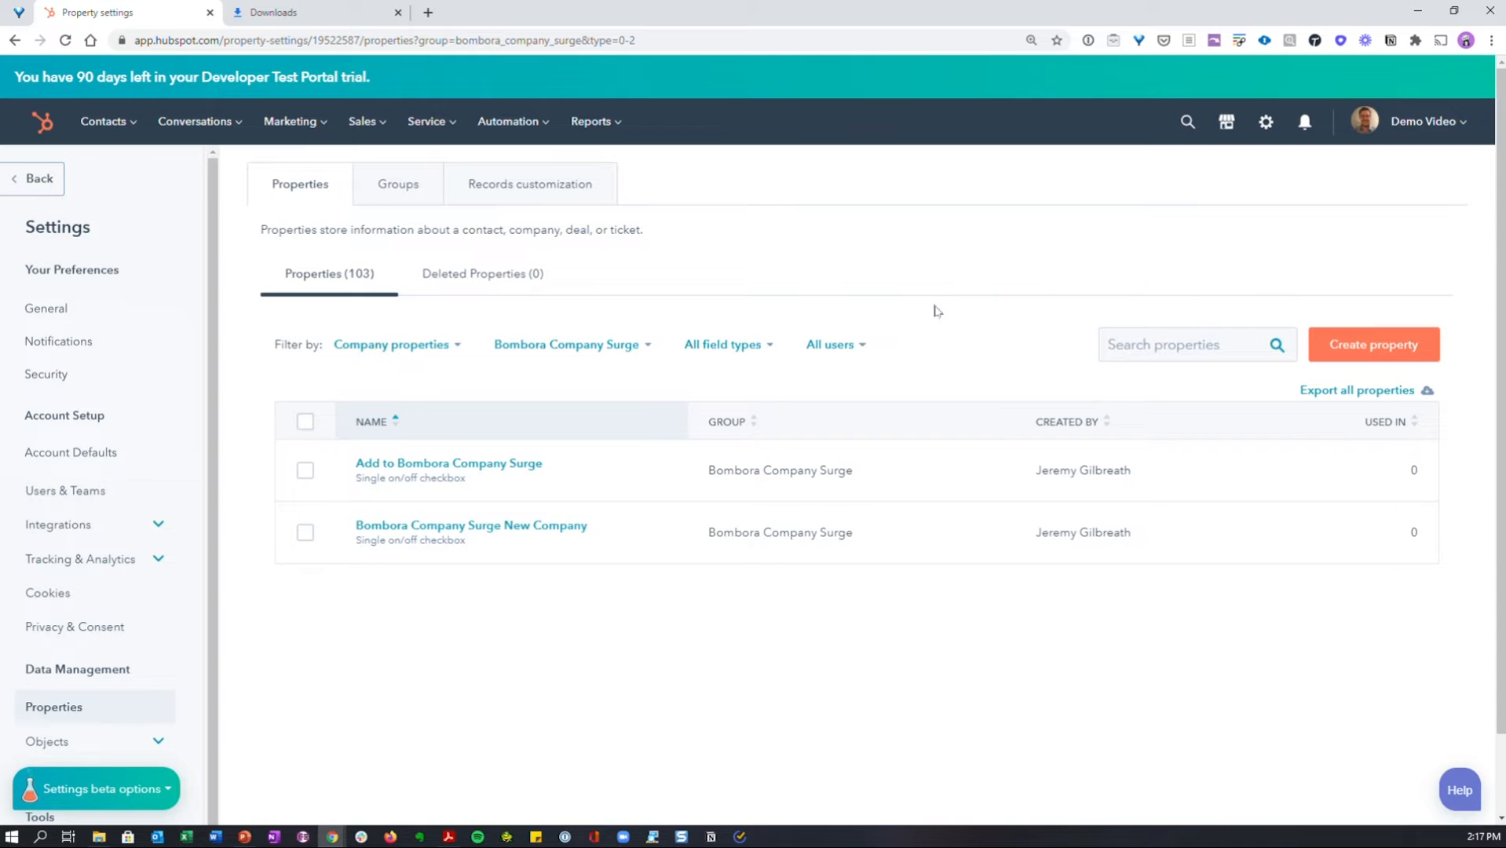
{"action": "mouse_move", "coordinate": [410, 464]}
- Return to the property groups and view the properties in the Bombora Company Surge - Rollup group
{"action": "left_click", "coordinate": [398, 183]}
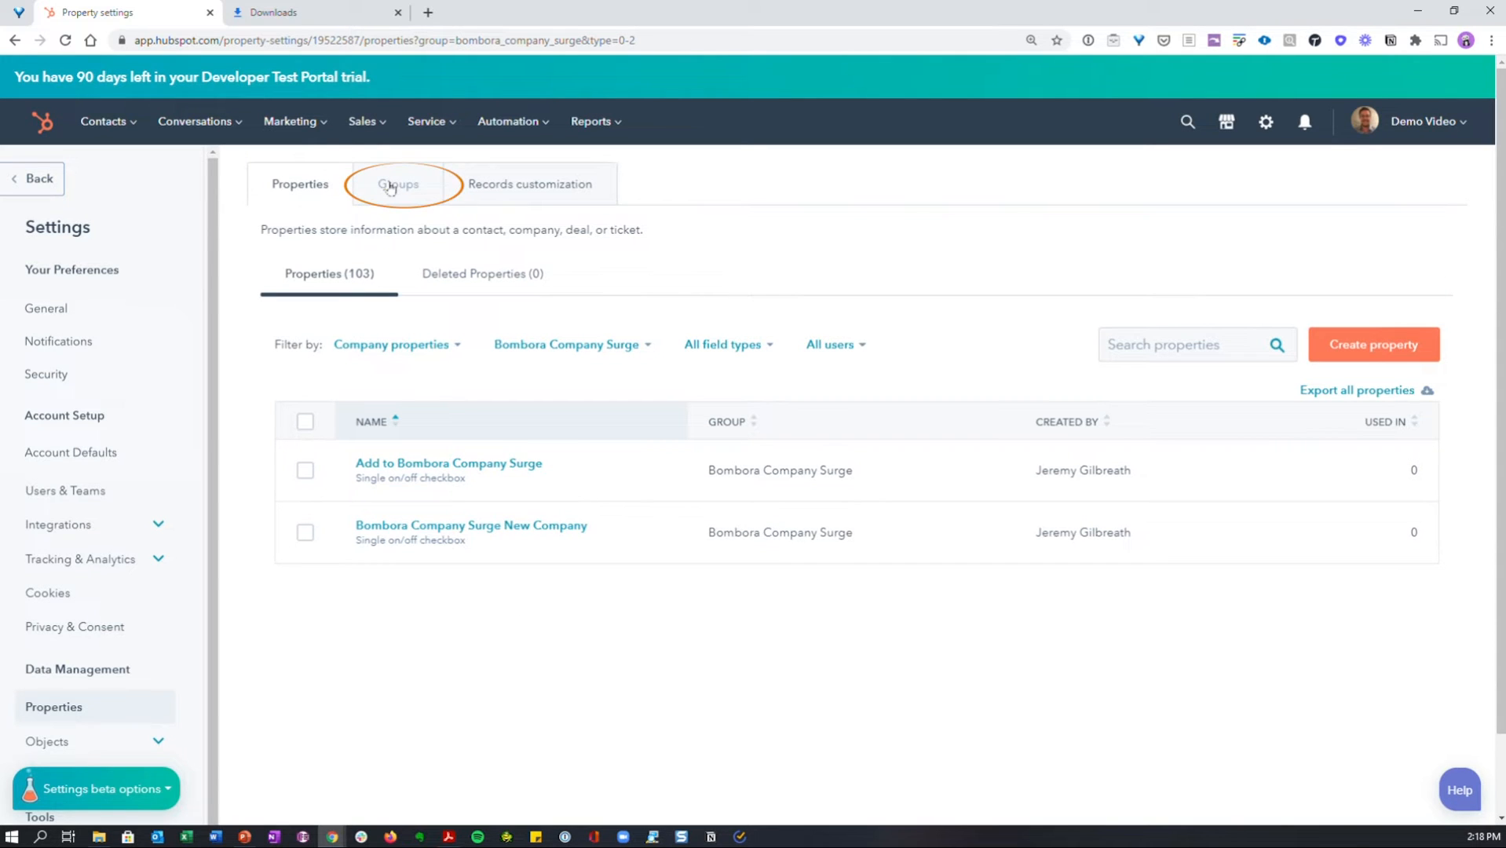
{"action": "mouse_move", "coordinate": [703, 421]}
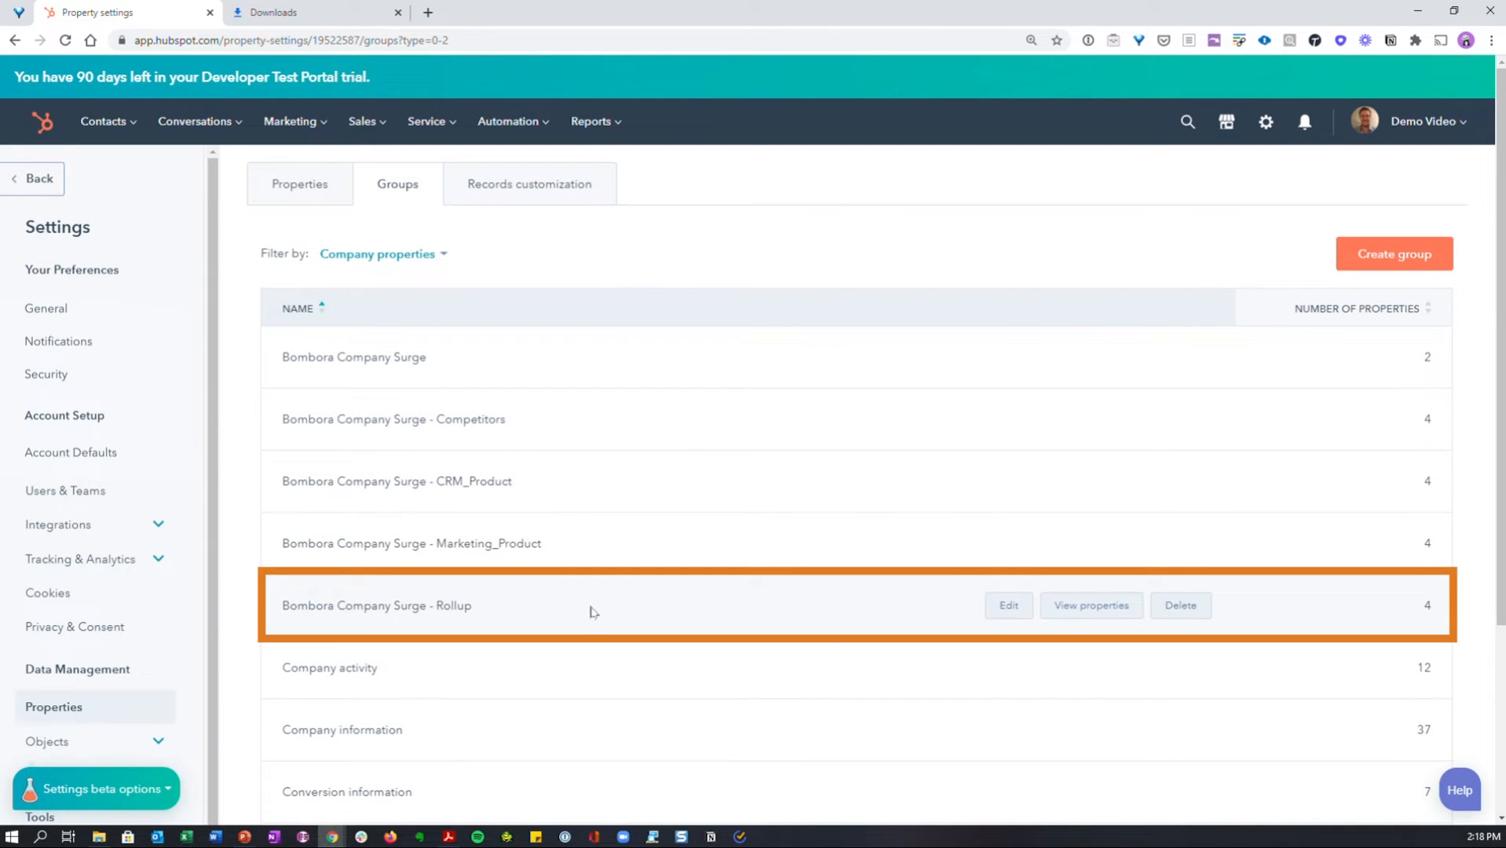
{"action": "left_click", "coordinate": [1092, 605]}
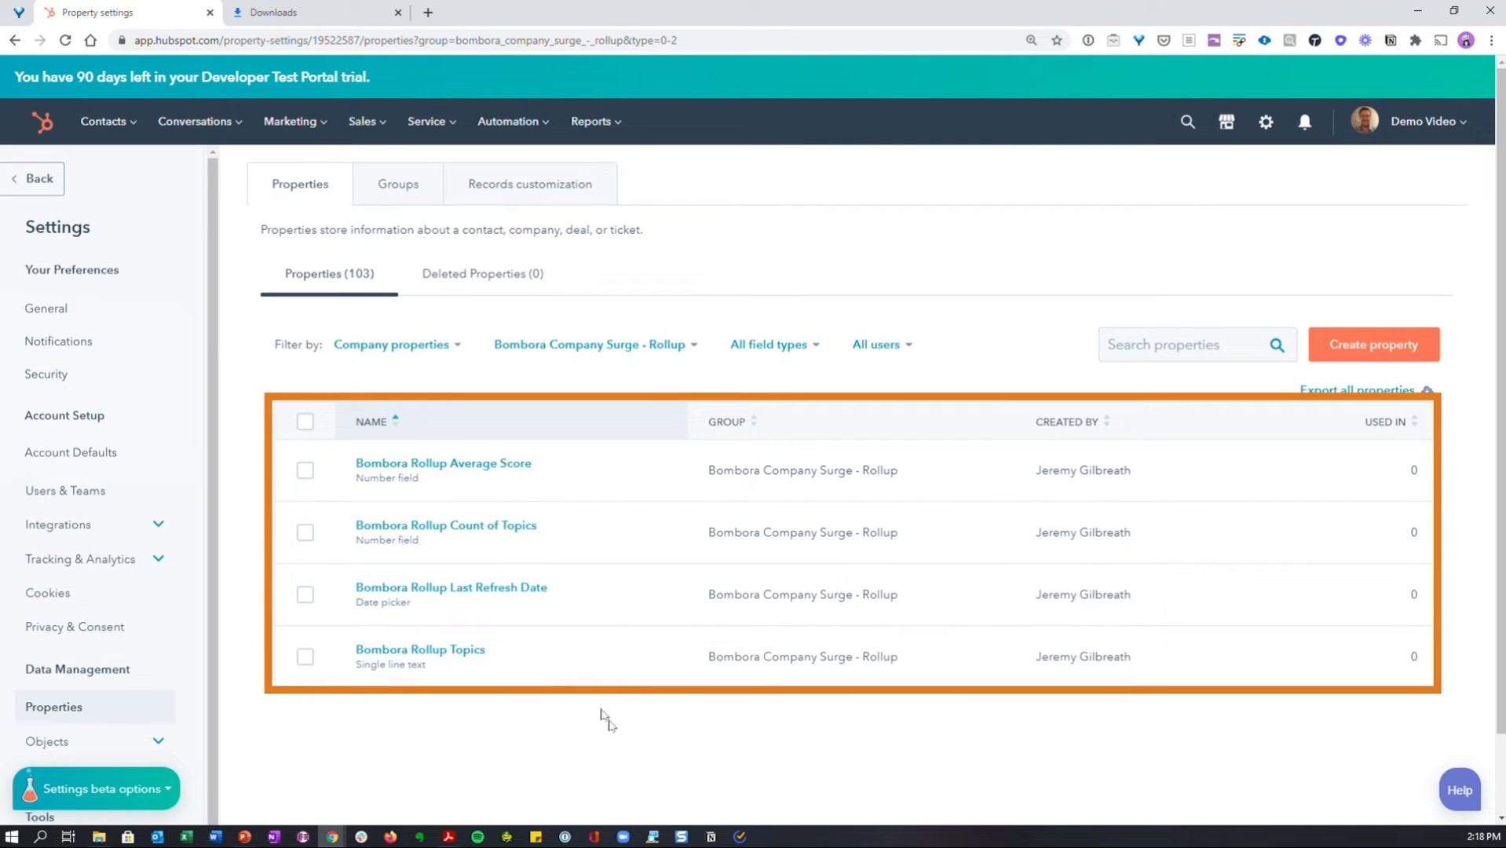
{"action": "mouse_move", "coordinate": [652, 602]}
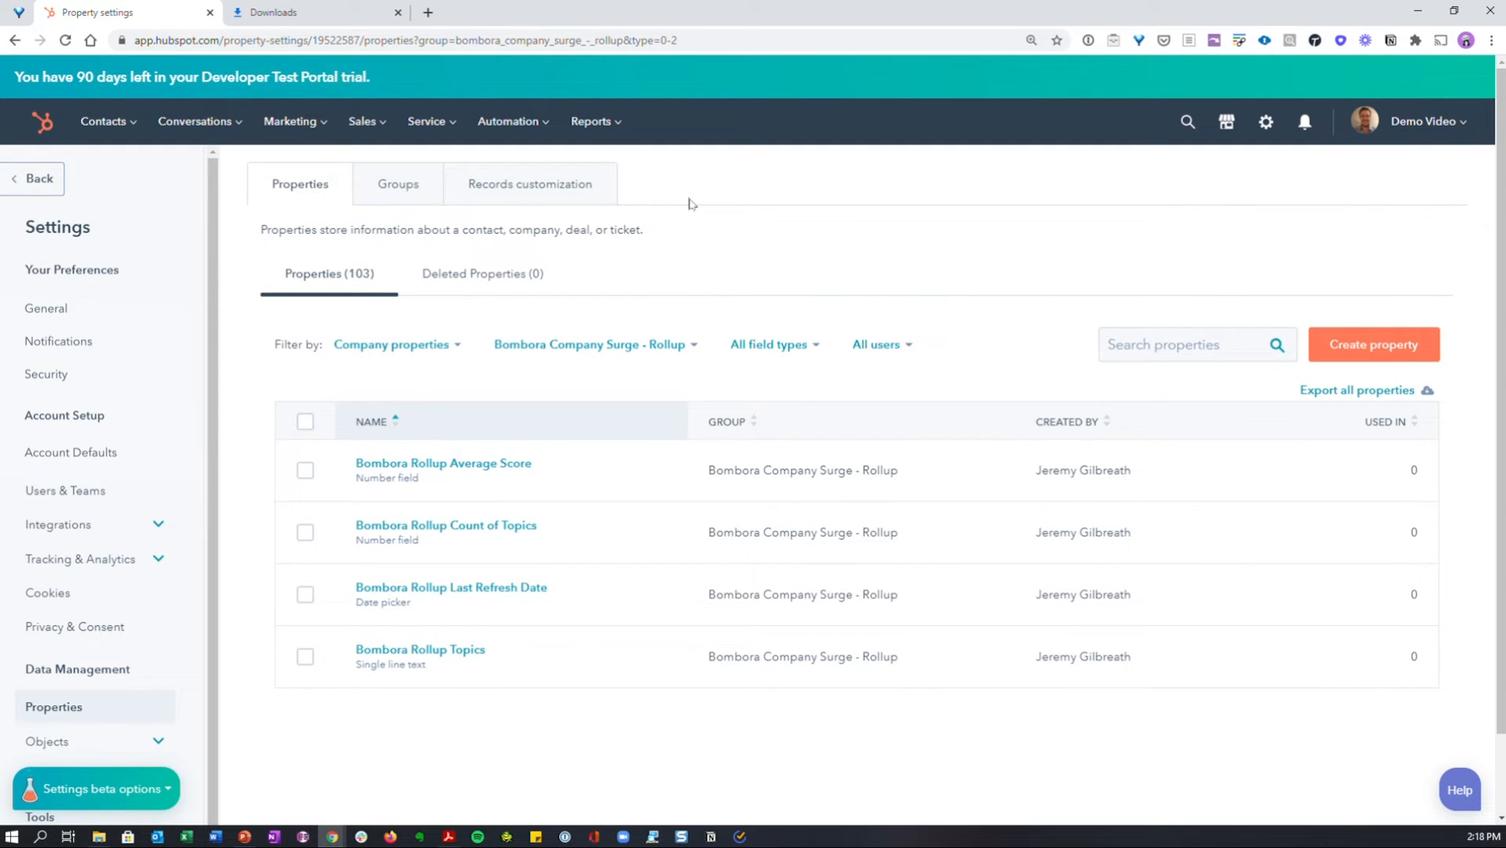
- Open the Company record left sidebar for editing in the records customization settings
{"action": "left_click", "coordinate": [576, 193]}
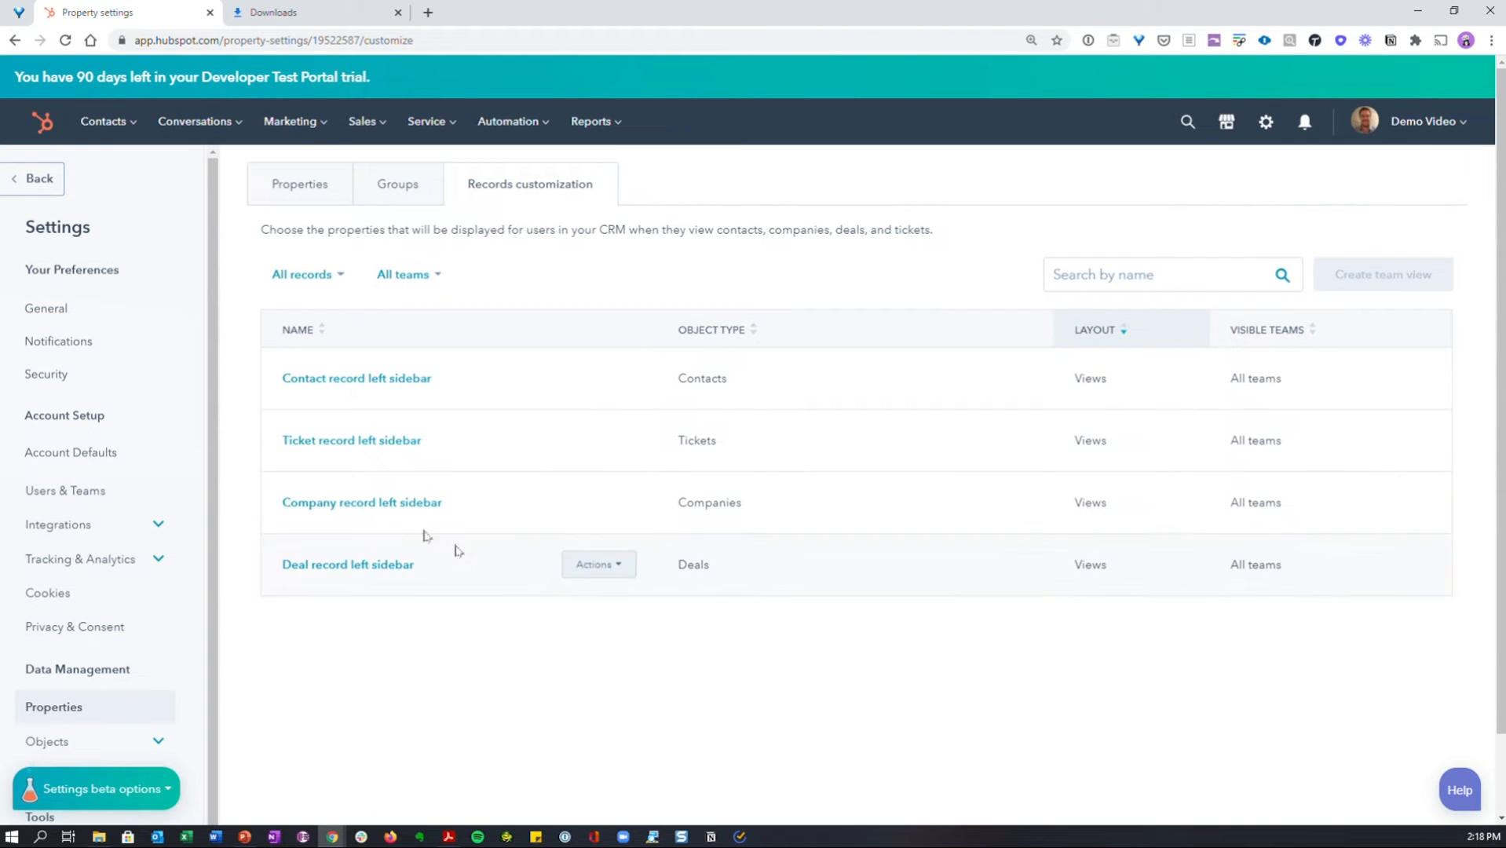
{"action": "left_click", "coordinate": [406, 504]}
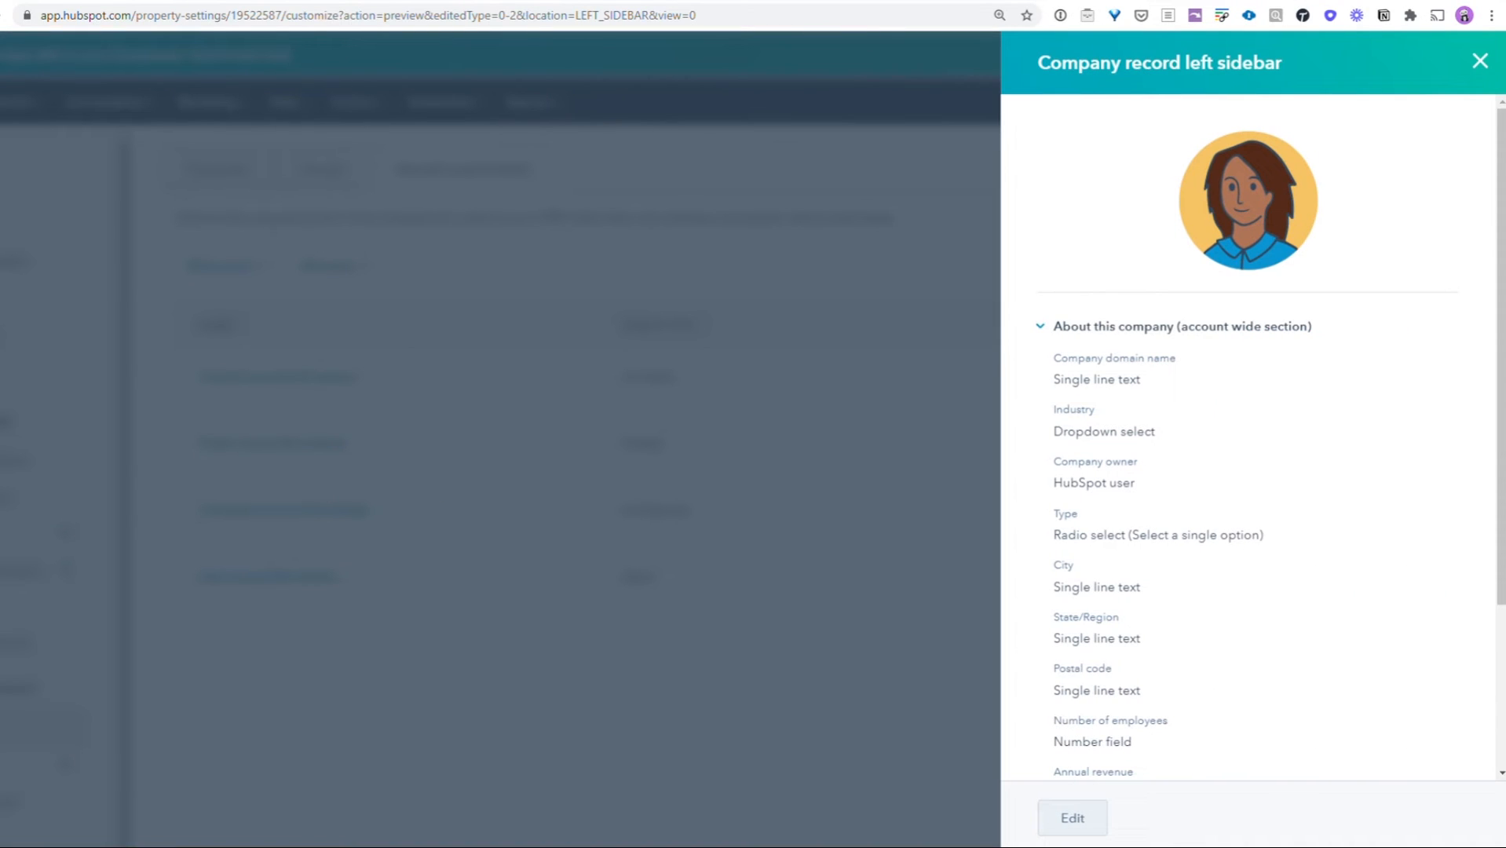
{"action": "left_click", "coordinate": [1073, 820]}
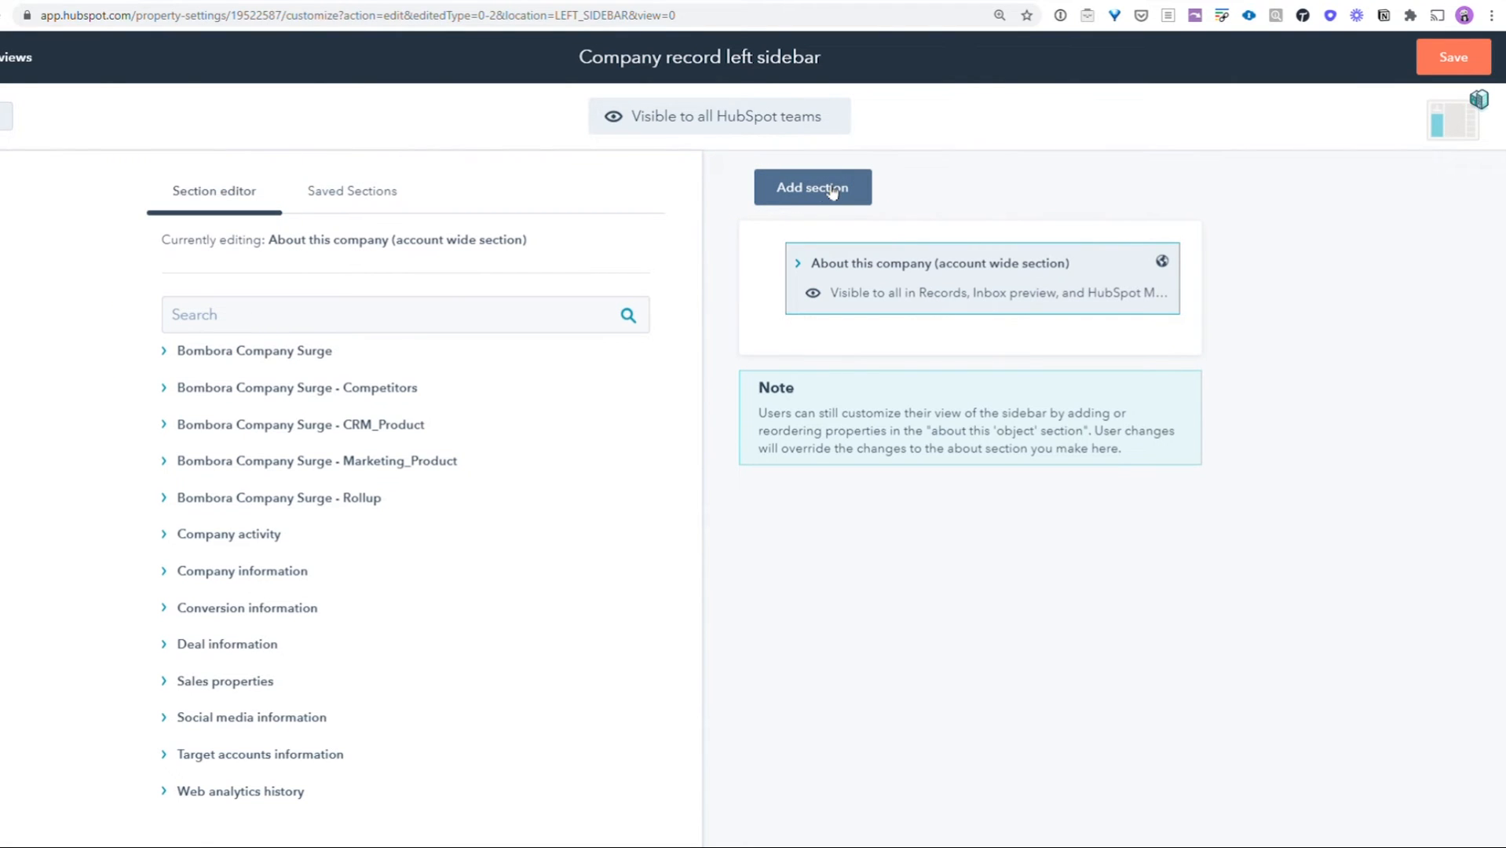
- Add a new section named "Bombora Company Surge Data" to the company record sidebar
{"action": "left_click", "coordinate": [832, 190]}
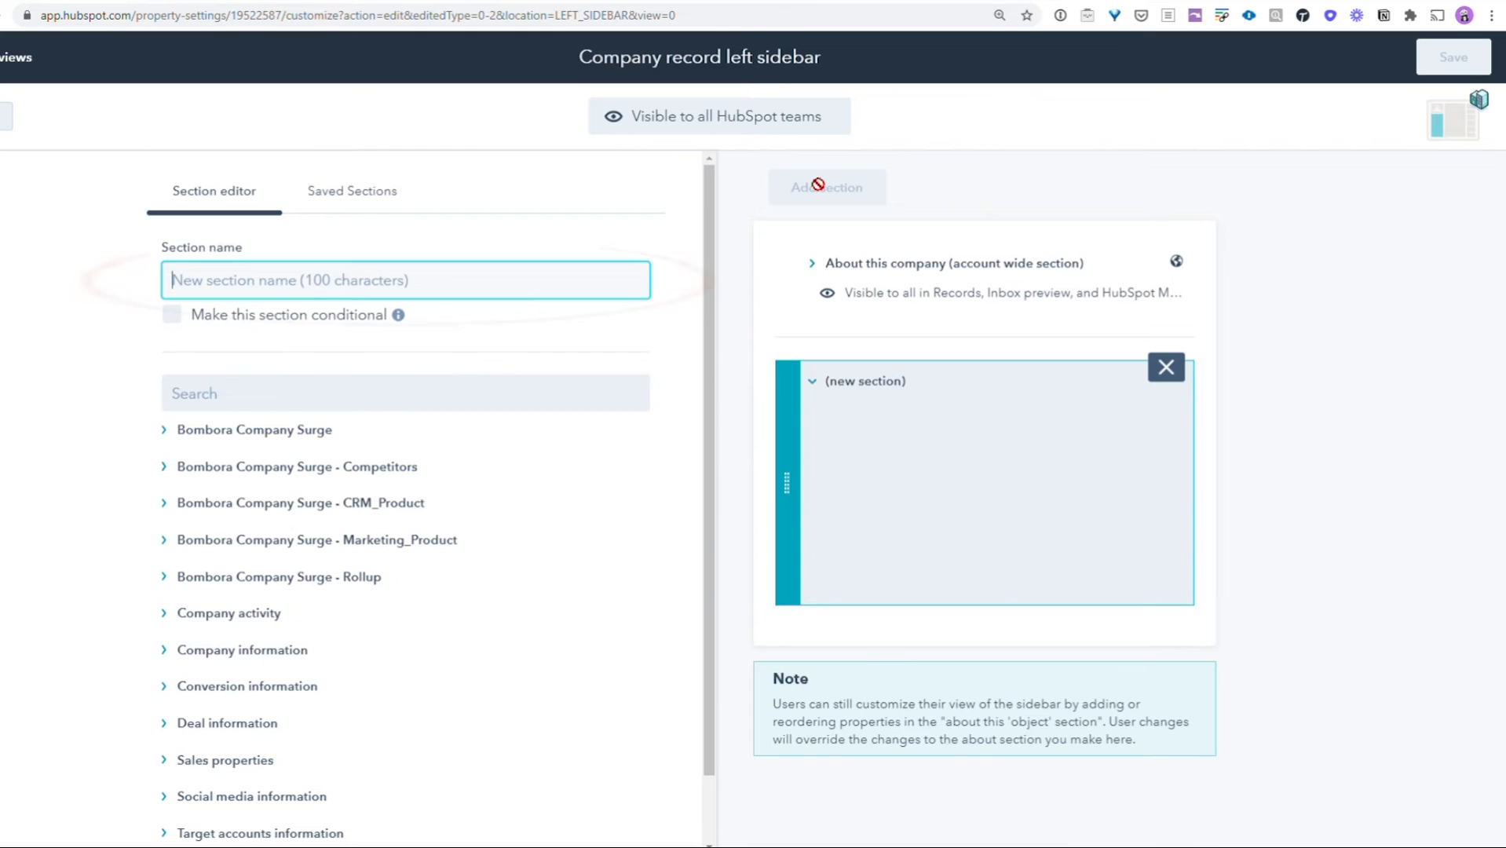
{"action": "type", "text": "Bombora Company"}
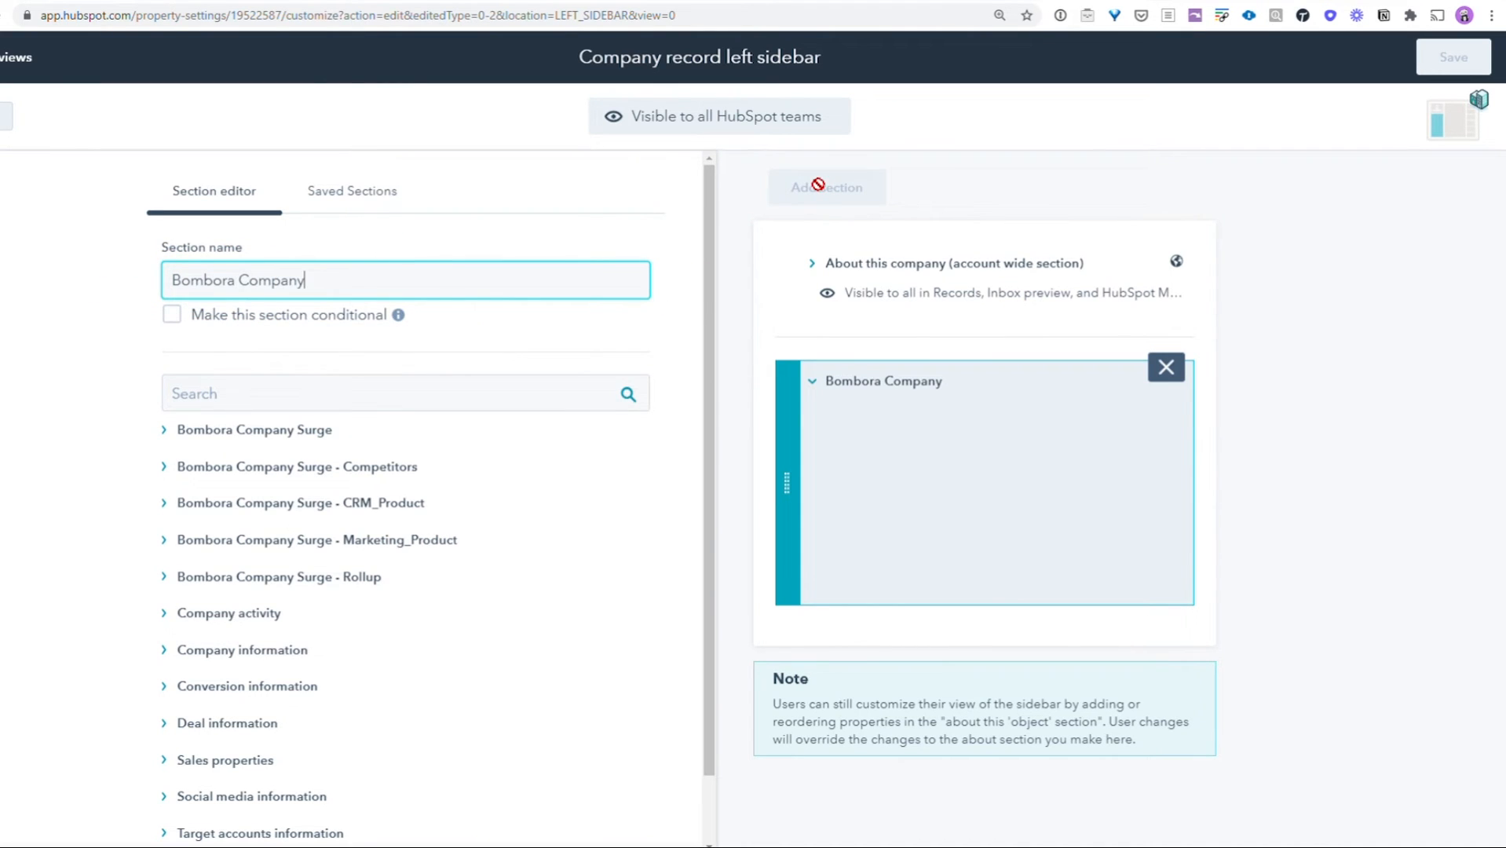
{"action": "type", "text": " Surge Data"}
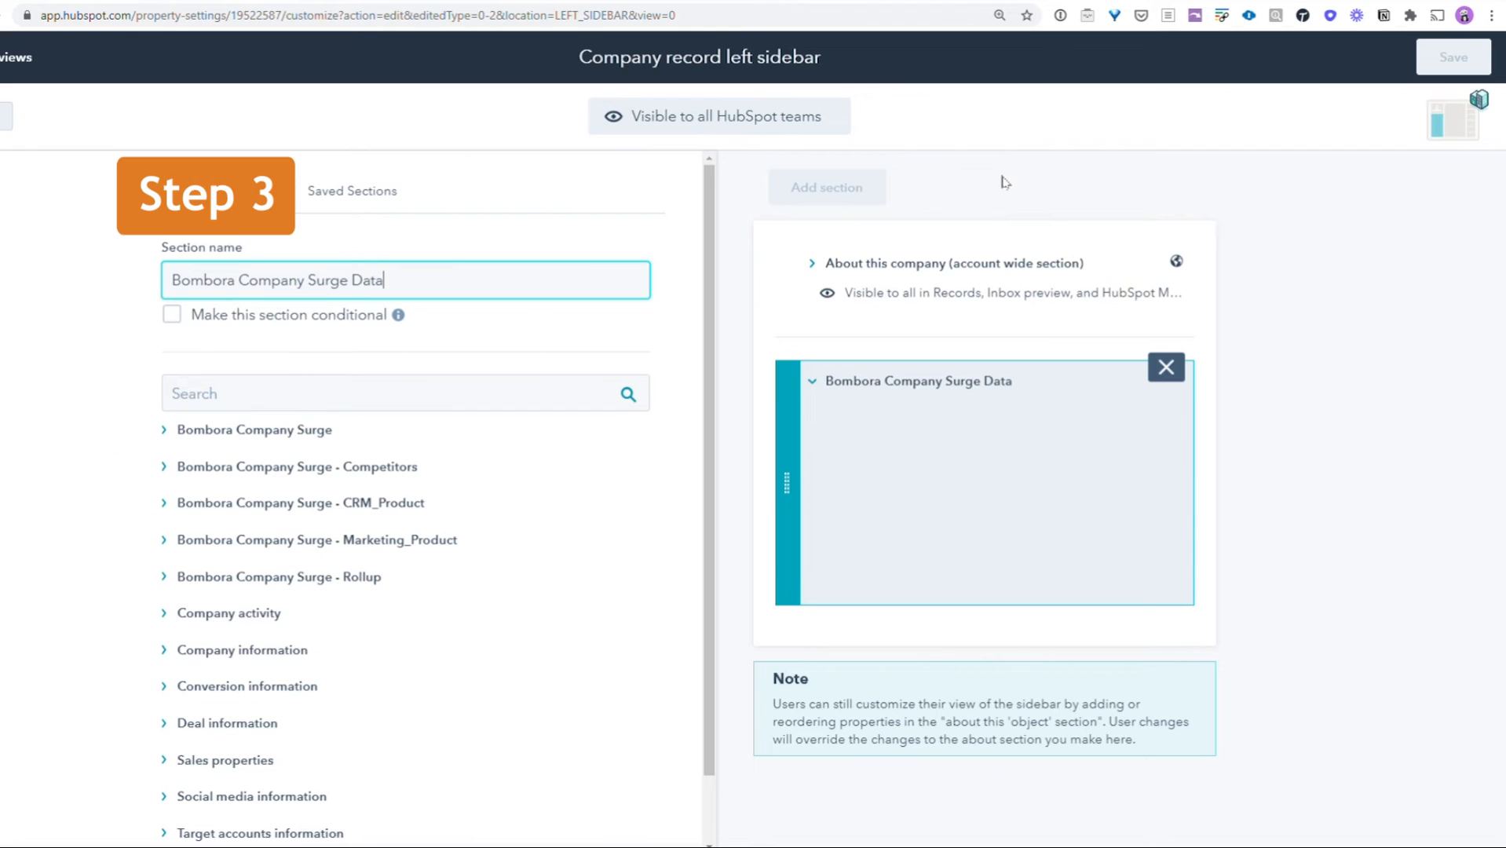
- Add the Count of Topics property from each of the Bombora Rollup, Marketing_Product, CRM_Product and Competitors groups to the new section
{"action": "left_click", "coordinate": [165, 578]}
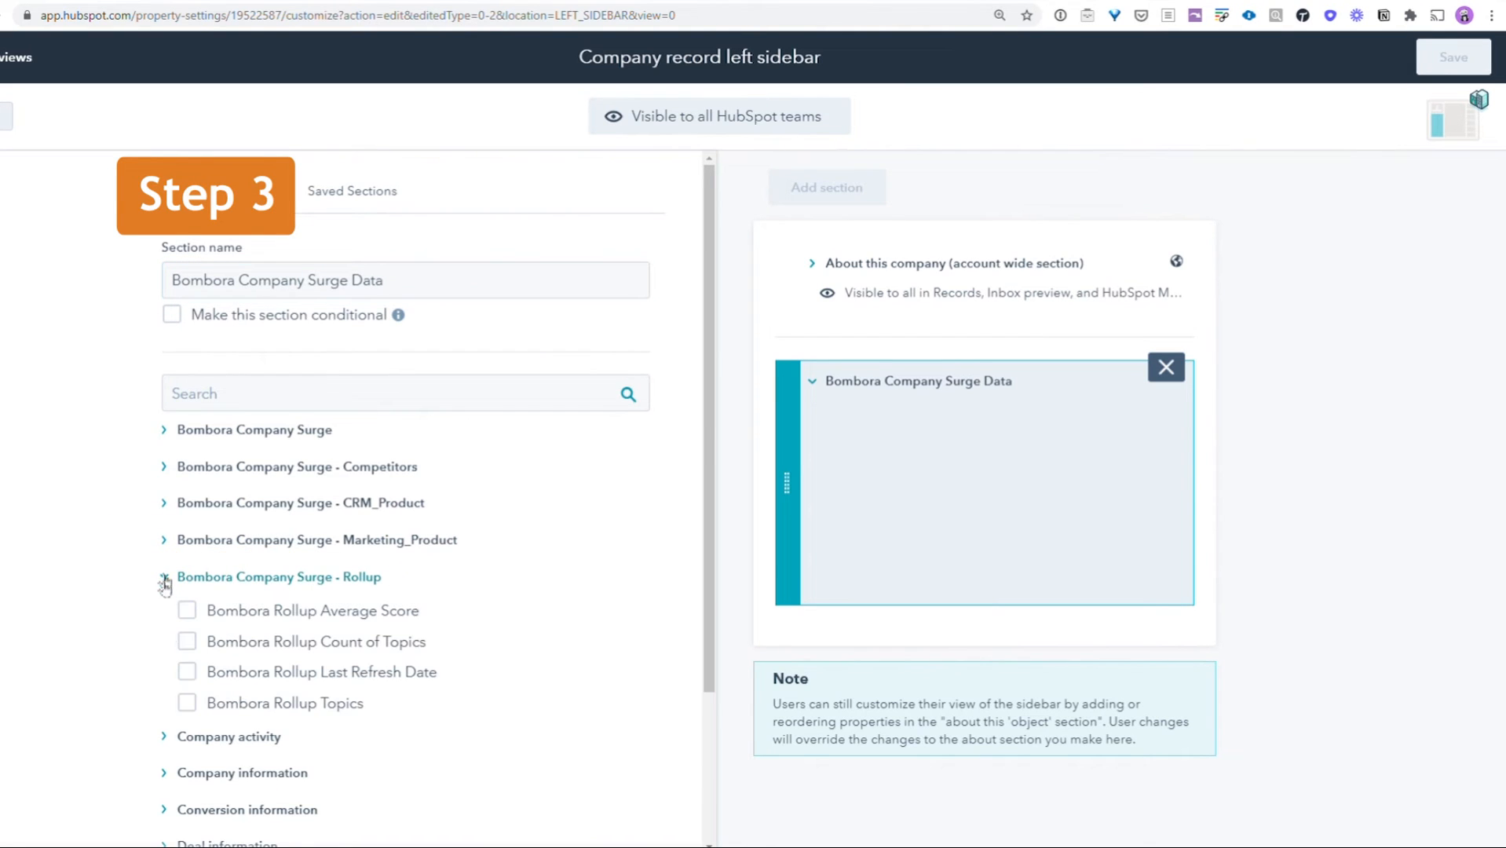
{"action": "left_click", "coordinate": [196, 639]}
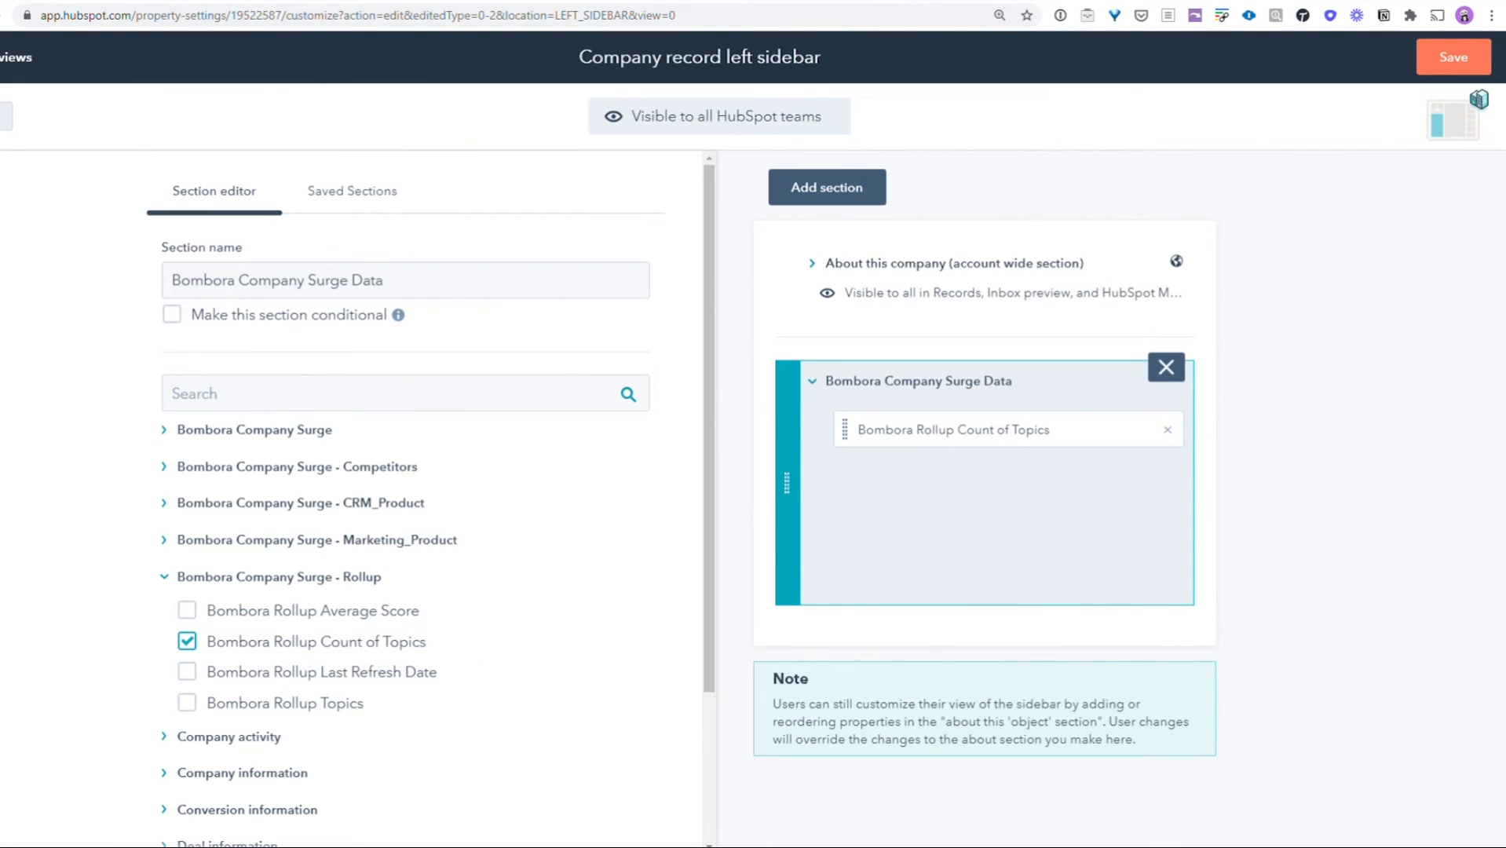
{"action": "left_click", "coordinate": [164, 541]}
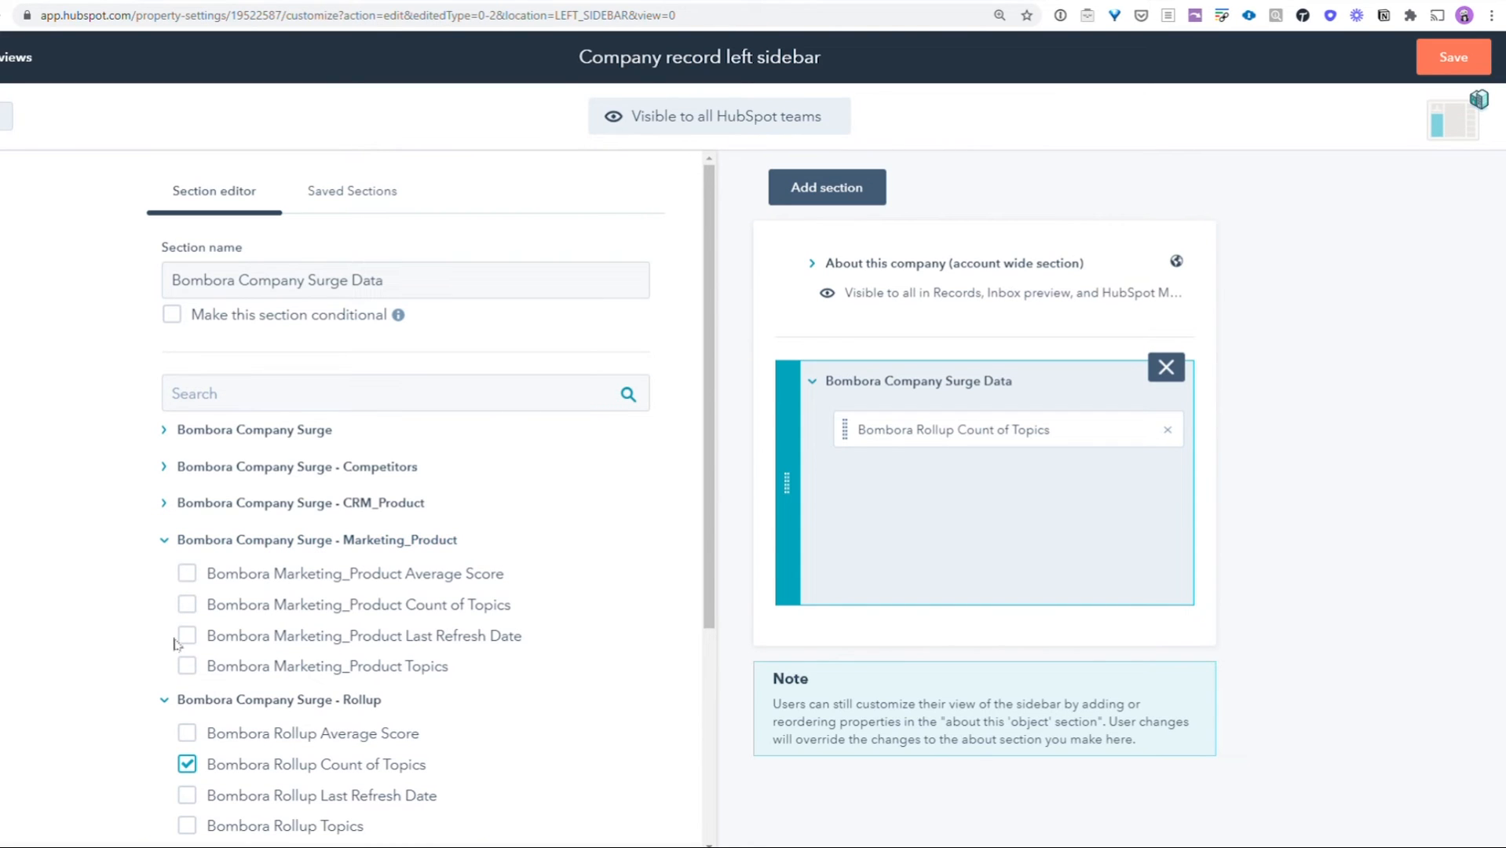
{"action": "left_click", "coordinate": [186, 606]}
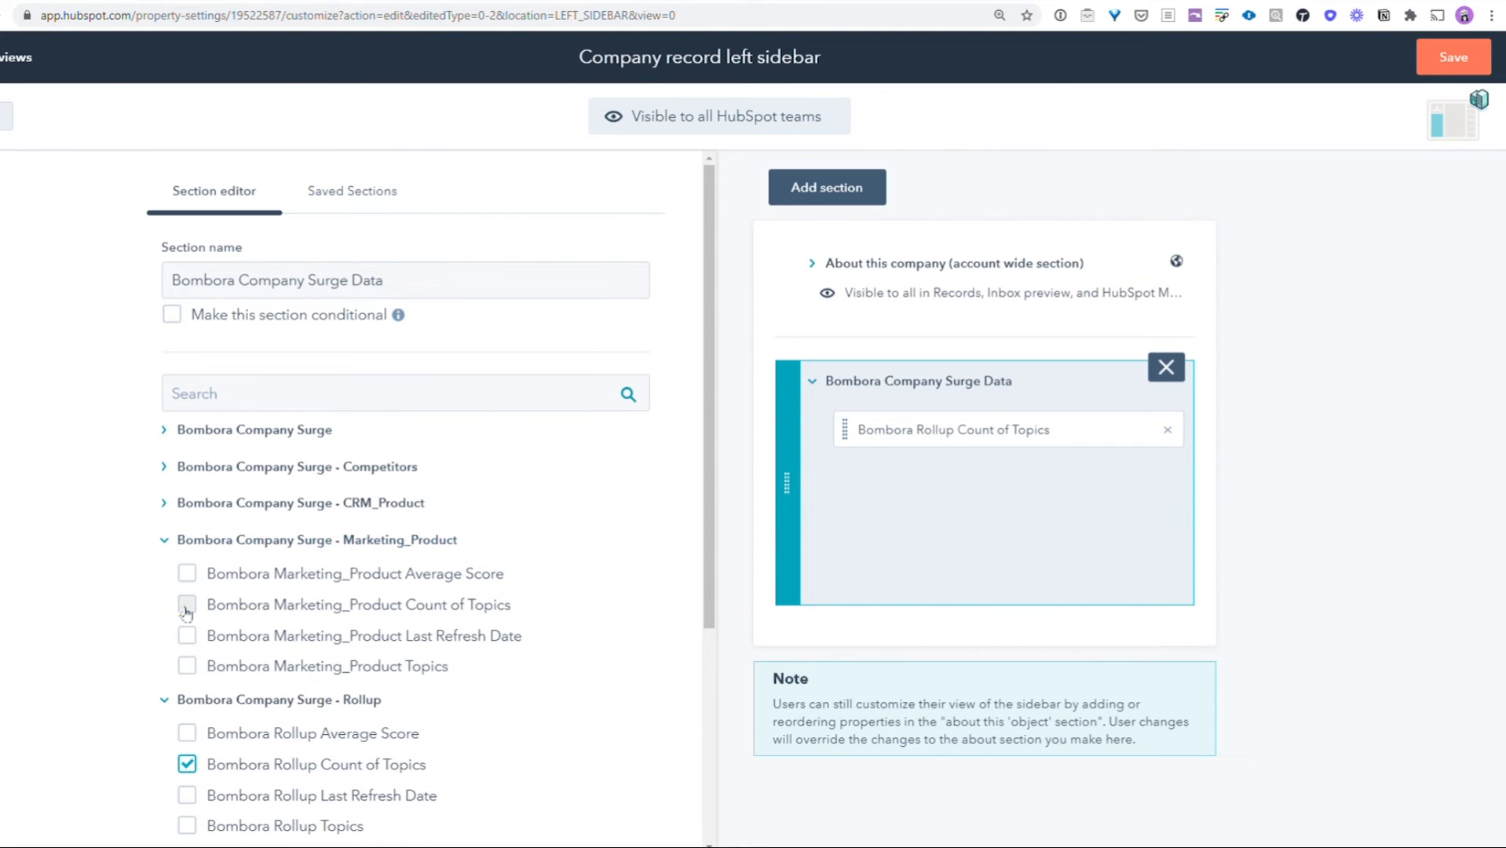
{"action": "left_click", "coordinate": [167, 509]}
{"action": "left_click", "coordinate": [188, 568]}
{"action": "left_click", "coordinate": [164, 470]}
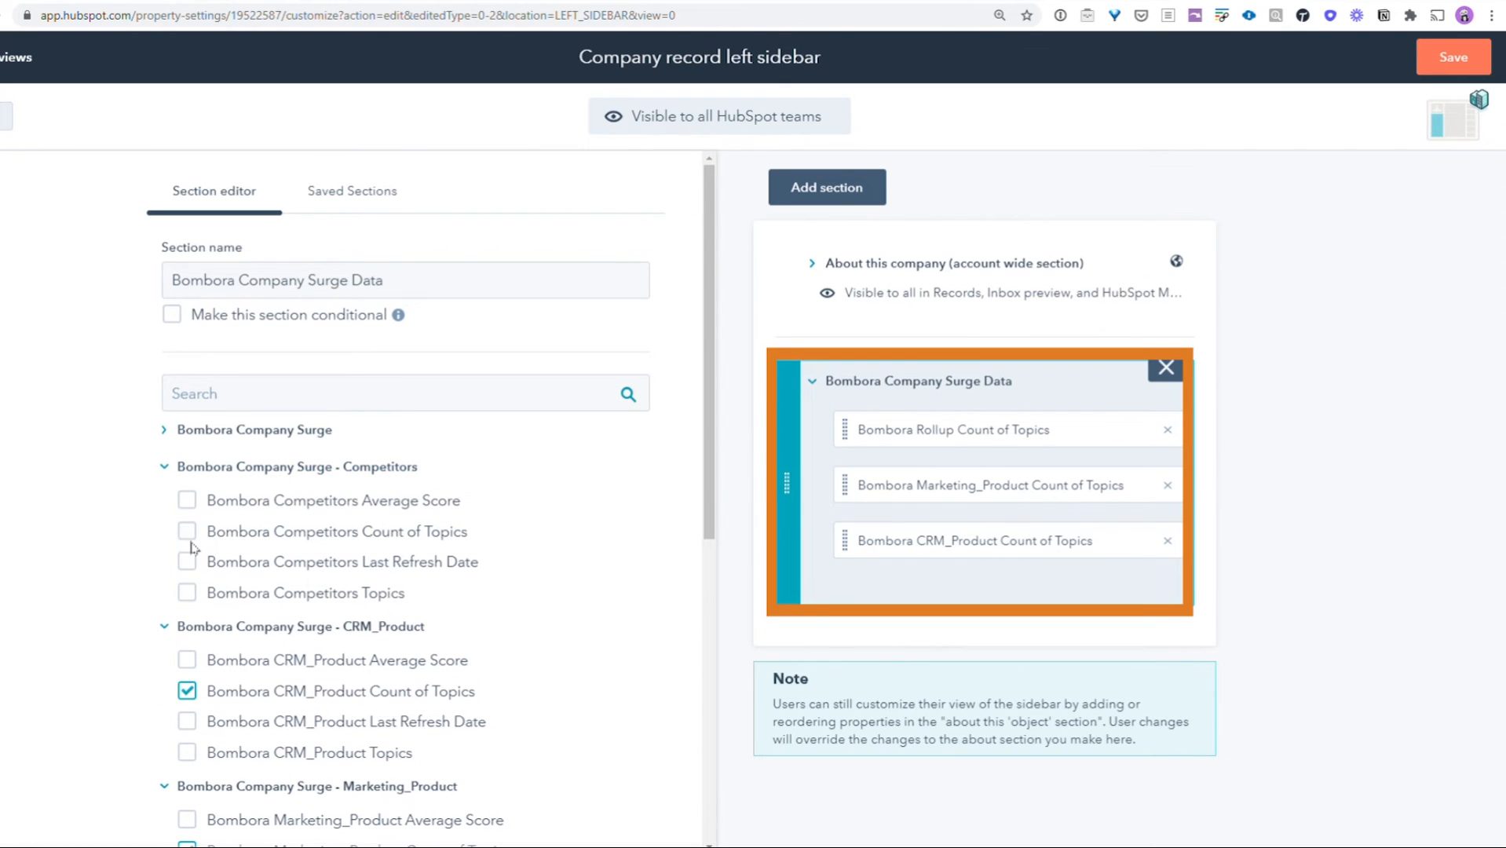
{"action": "left_click", "coordinate": [187, 534]}
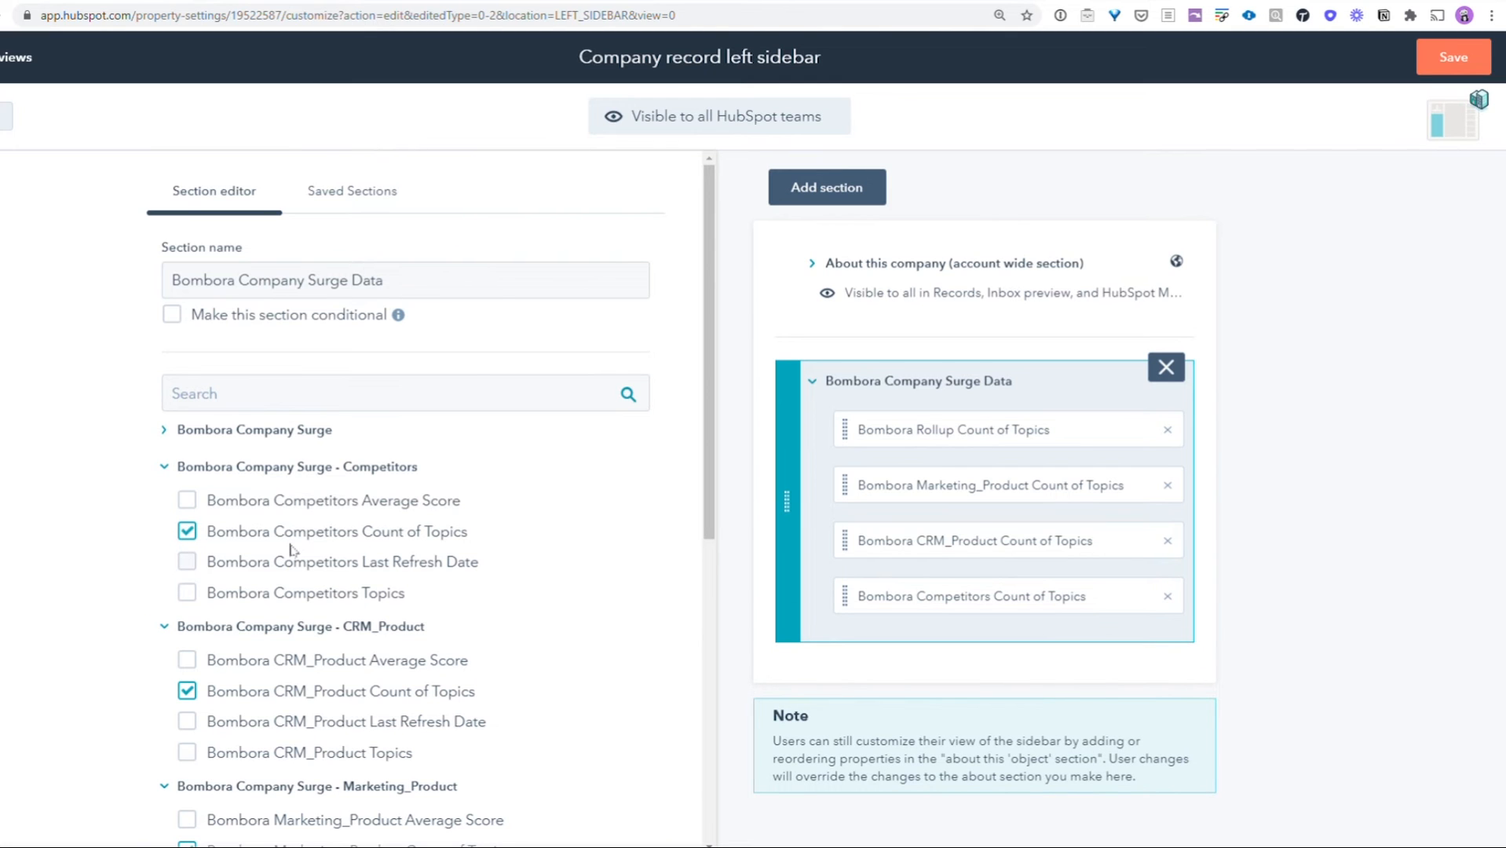
- Add Bombora Rollup Average Score, Bombora Rollup Topics and Bombora Rollup Last Refresh Date to the section
{"action": "scroll", "coordinate": [290, 549], "scroll_direction": "down", "scroll_amount": 3}
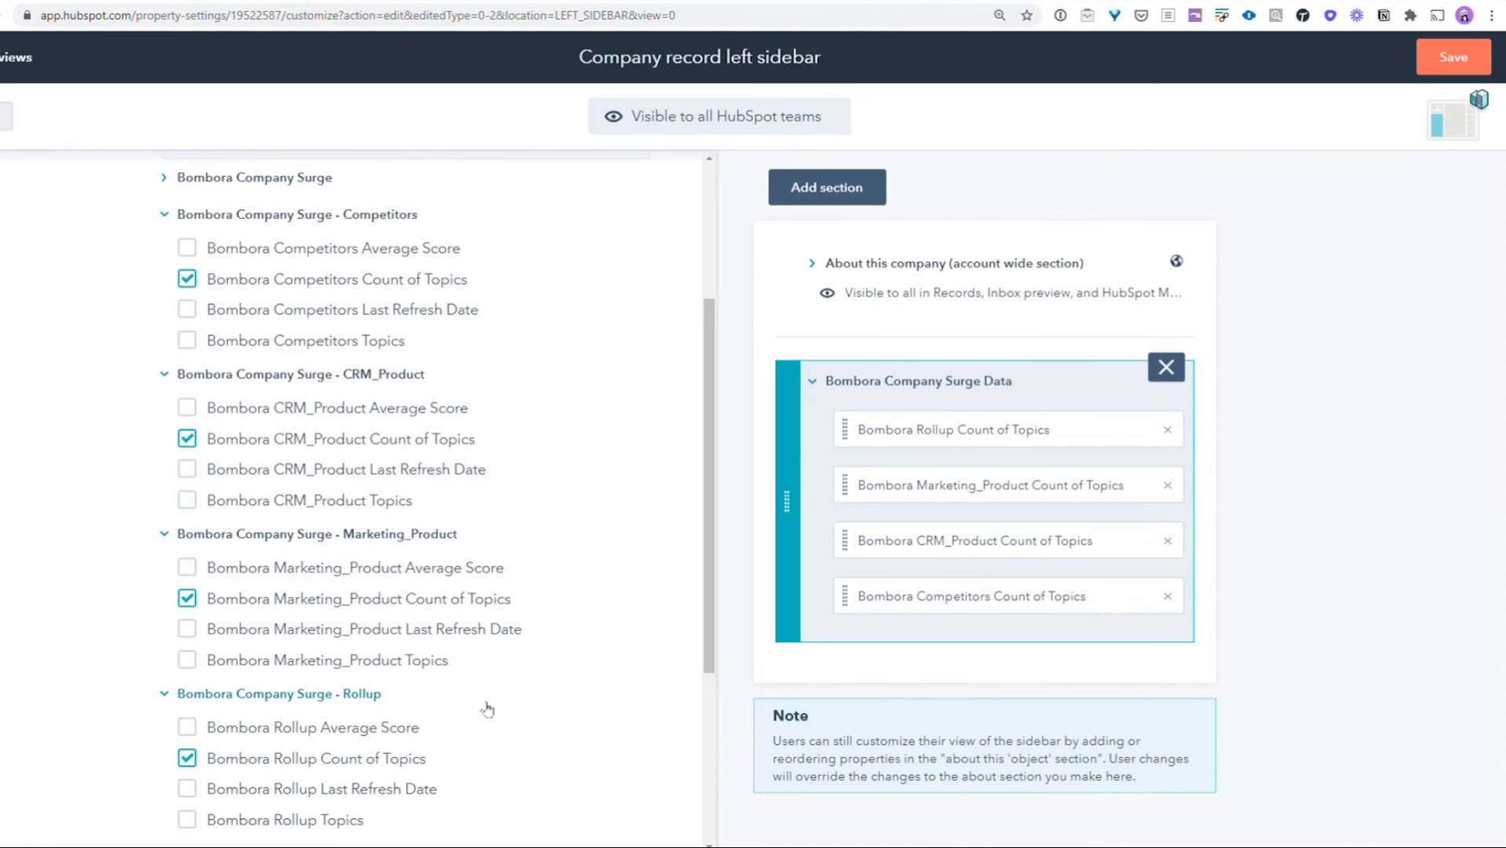
{"action": "scroll", "coordinate": [487, 696], "scroll_direction": "down", "scroll_amount": 2}
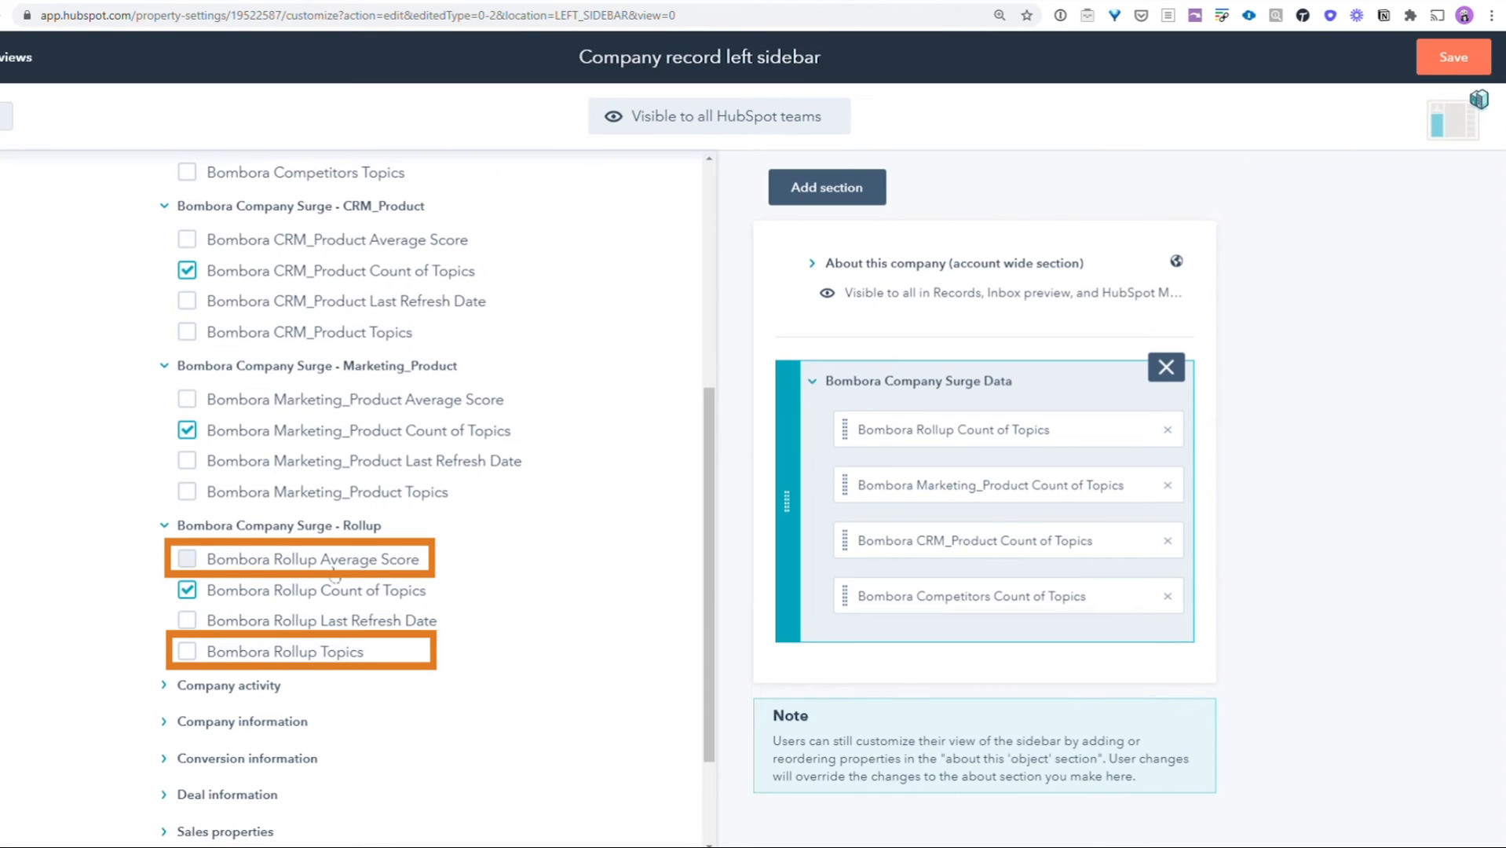
{"action": "left_click", "coordinate": [190, 561]}
{"action": "left_click", "coordinate": [187, 654]}
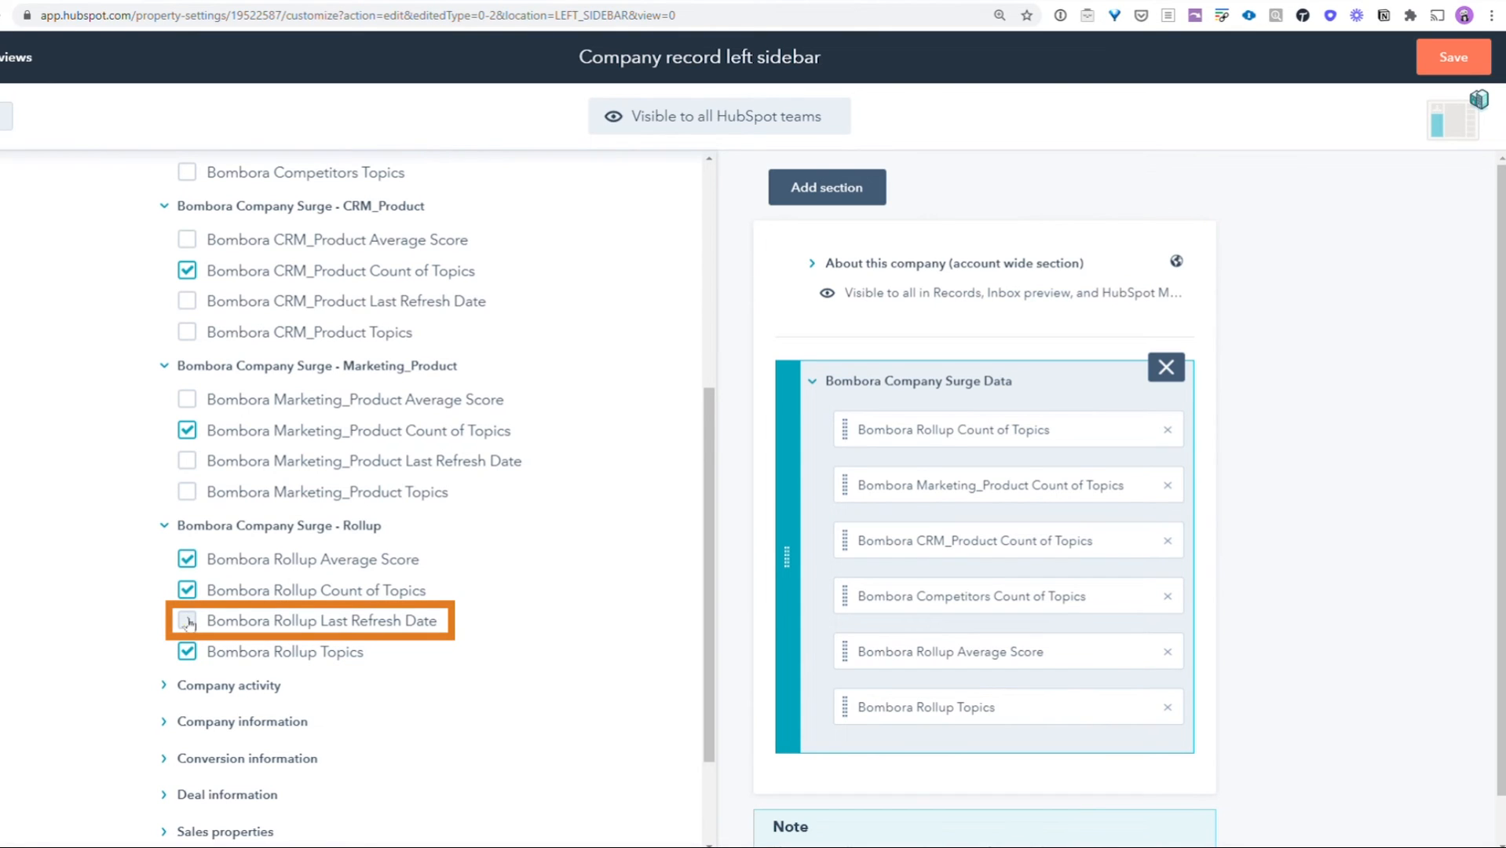
{"action": "left_click", "coordinate": [189, 622]}
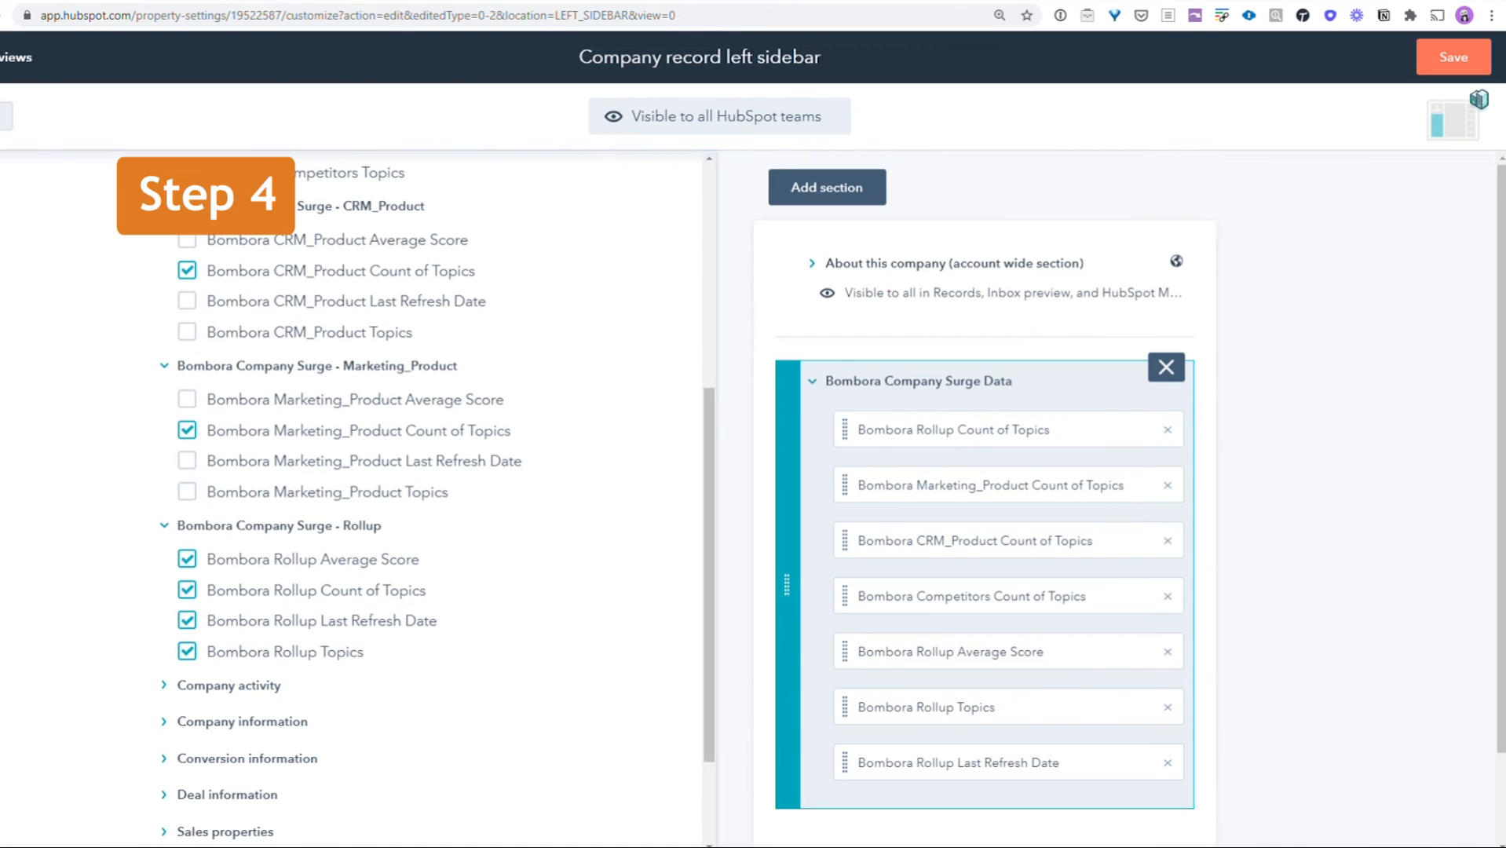
- Reorder the section with Rollup Last Refresh Date first and Rollup Average Score directly below Rollup Count of Topics, and save the sidebar
{"action": "left_click_drag", "start_coordinate": [864, 652], "coordinate": [864, 481]}
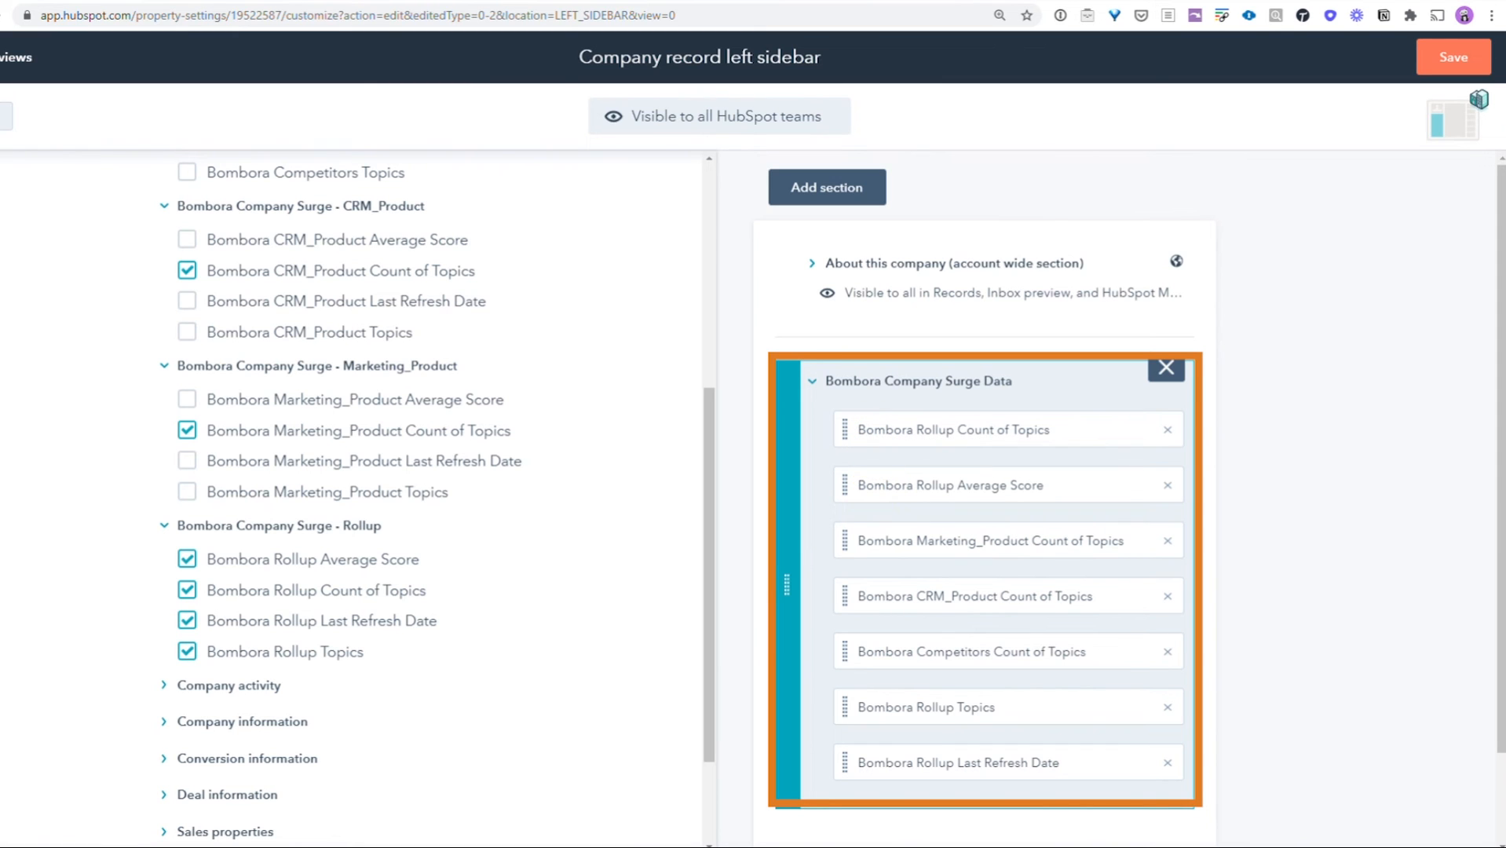
{"action": "left_click_drag", "start_coordinate": [849, 706], "coordinate": [879, 515]}
{"action": "left_click_drag", "start_coordinate": [882, 736], "coordinate": [873, 414]}
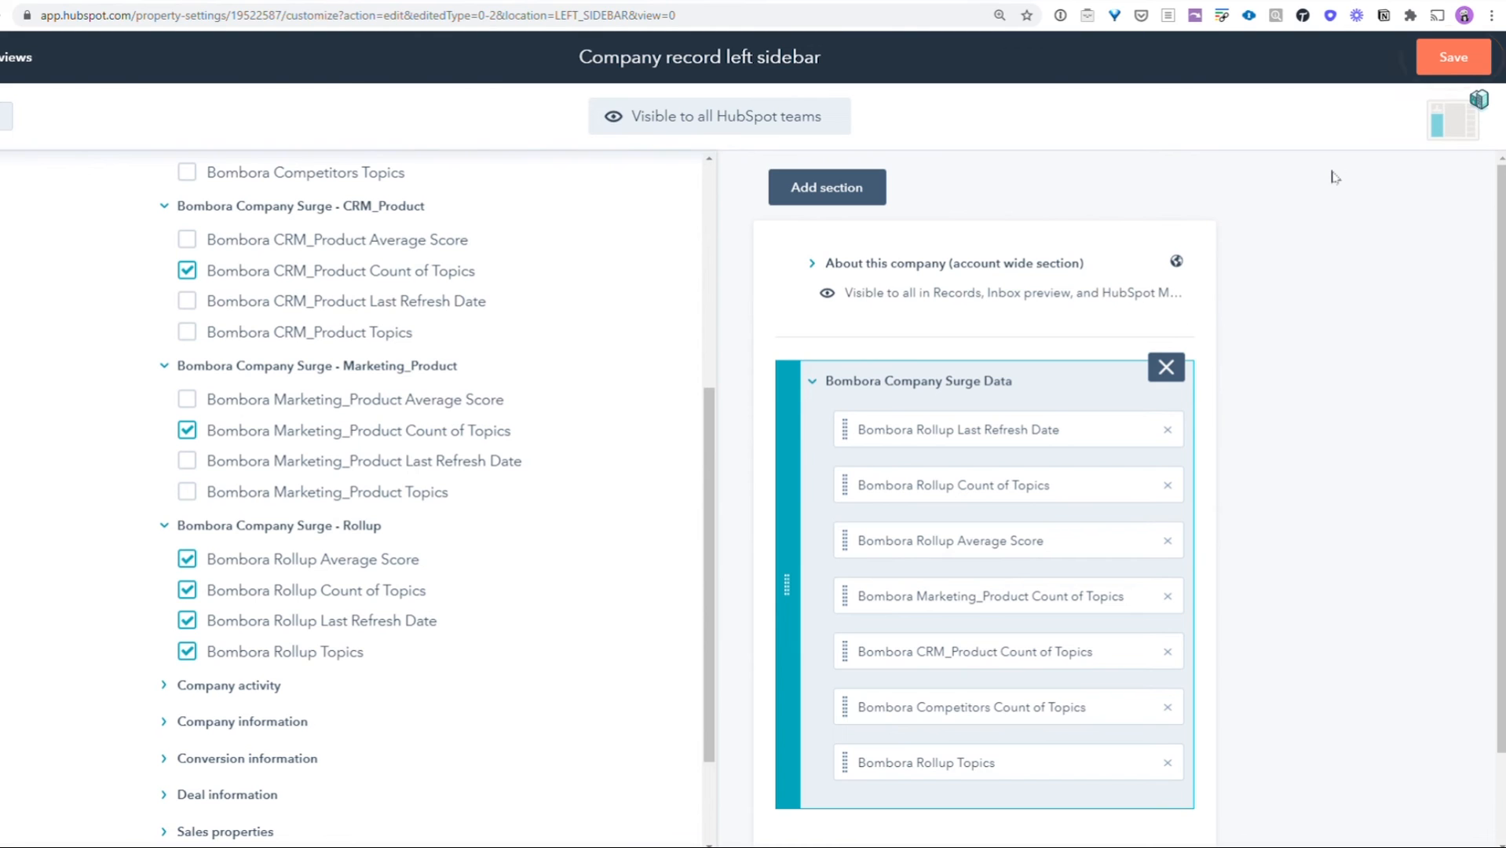
{"action": "left_click", "coordinate": [1454, 57]}
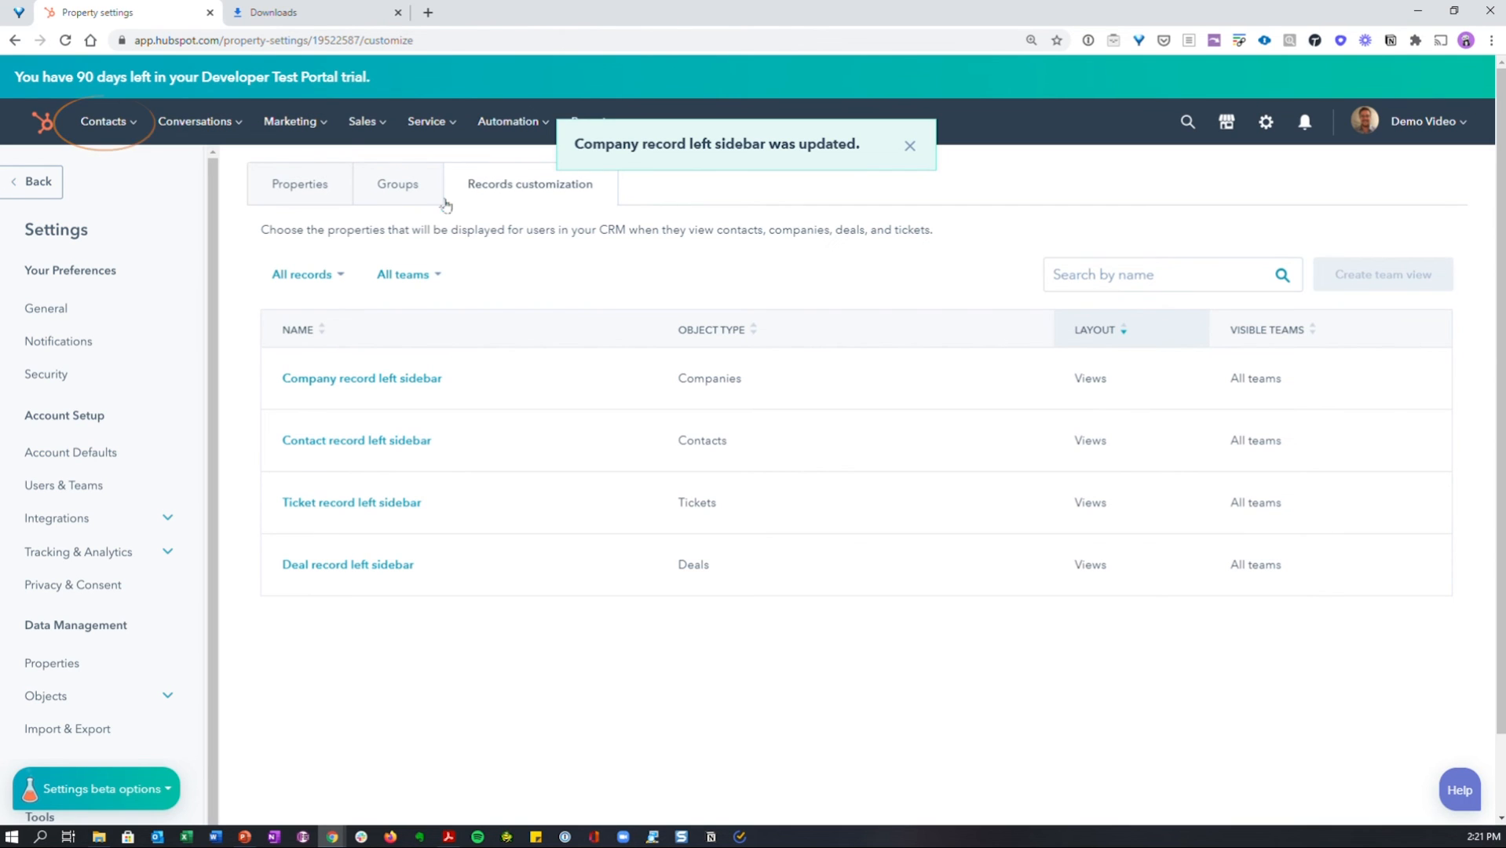
- Open the Bombora company record and examine its Bombora Company Surge Data section, expanding the full list of Rollup Topics
{"action": "mouse_move", "coordinate": [106, 123]}
{"action": "left_click", "coordinate": [114, 207]}
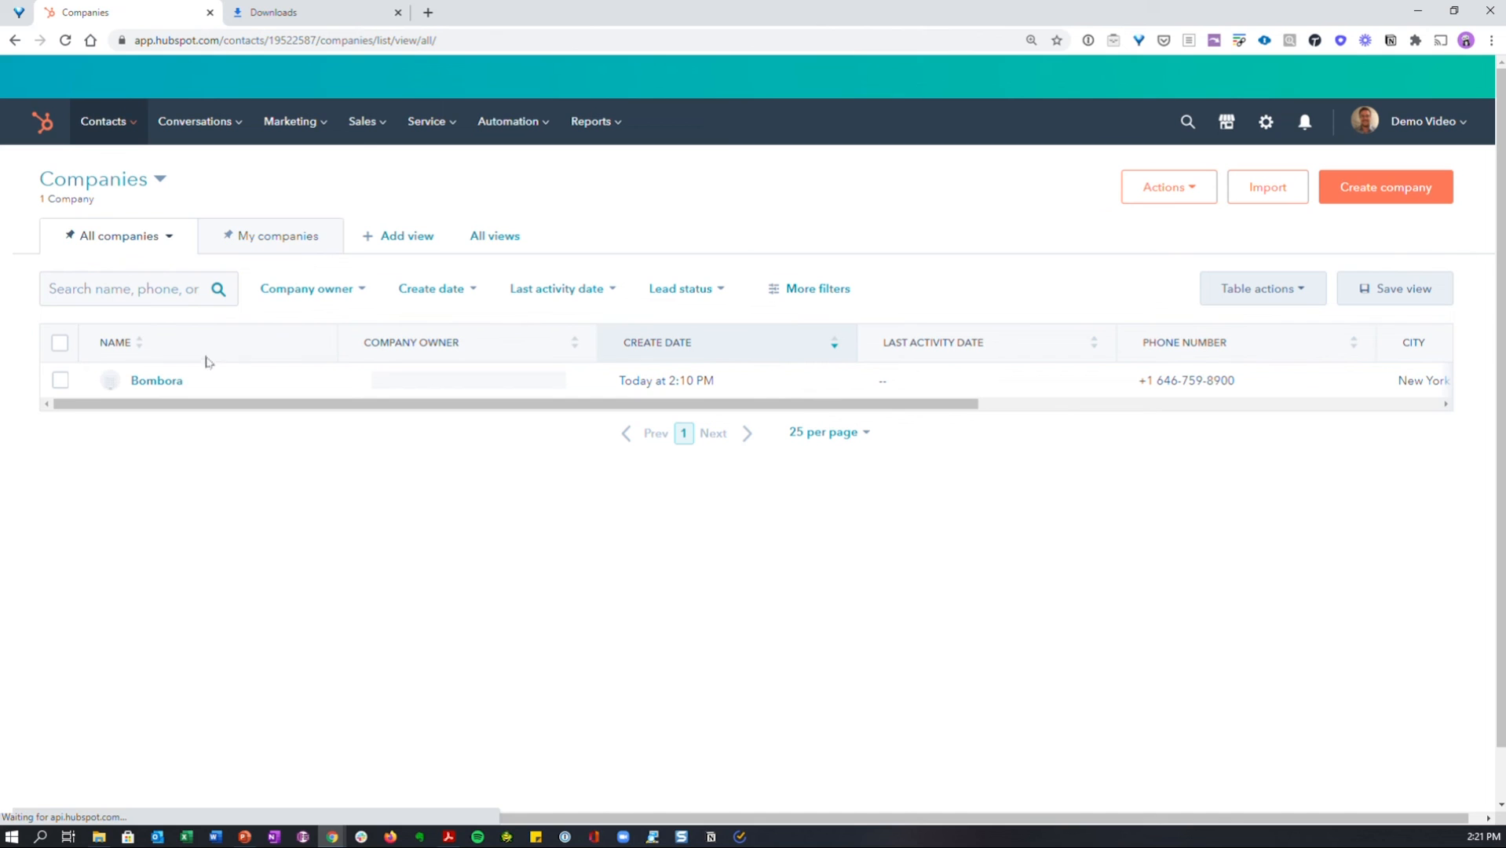
{"action": "left_click", "coordinate": [156, 382]}
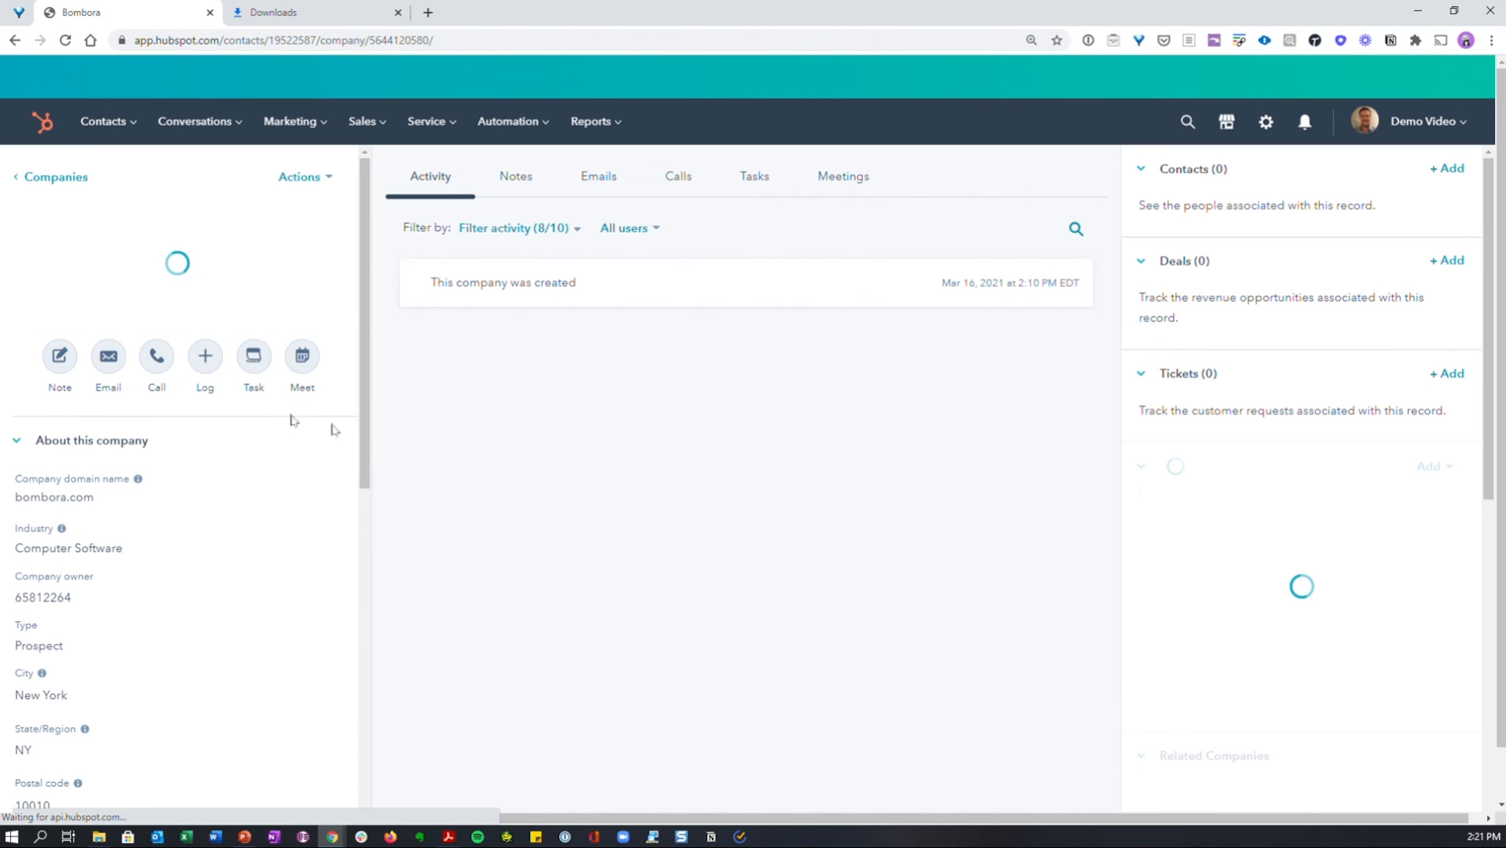
{"action": "scroll", "coordinate": [267, 440], "scroll_direction": "down", "scroll_amount": 15}
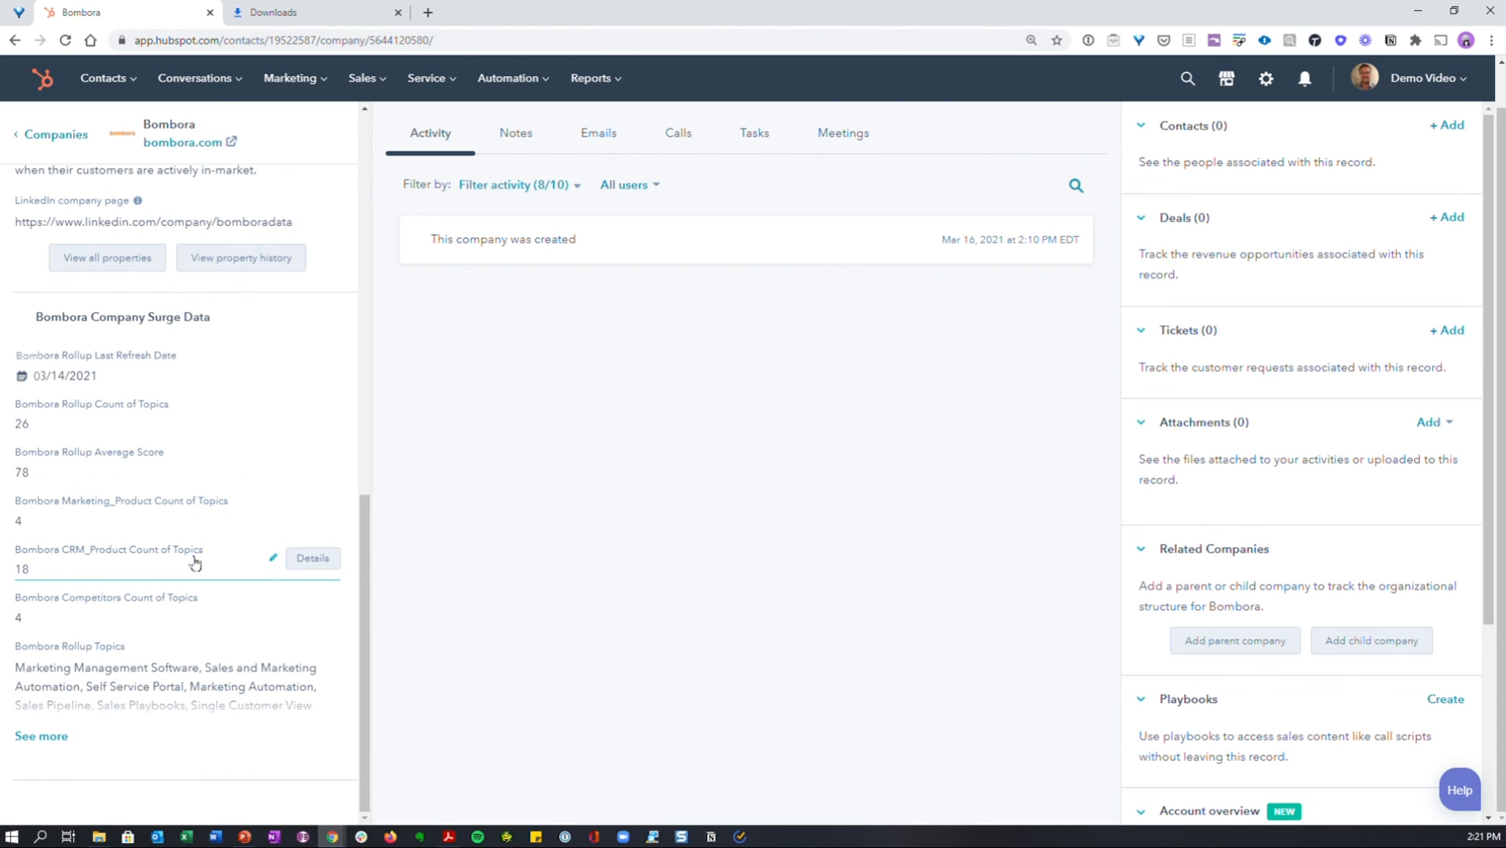
{"action": "left_click", "coordinate": [41, 737]}
{"action": "scroll", "coordinate": [127, 363], "scroll_direction": "down", "scroll_amount": 3}
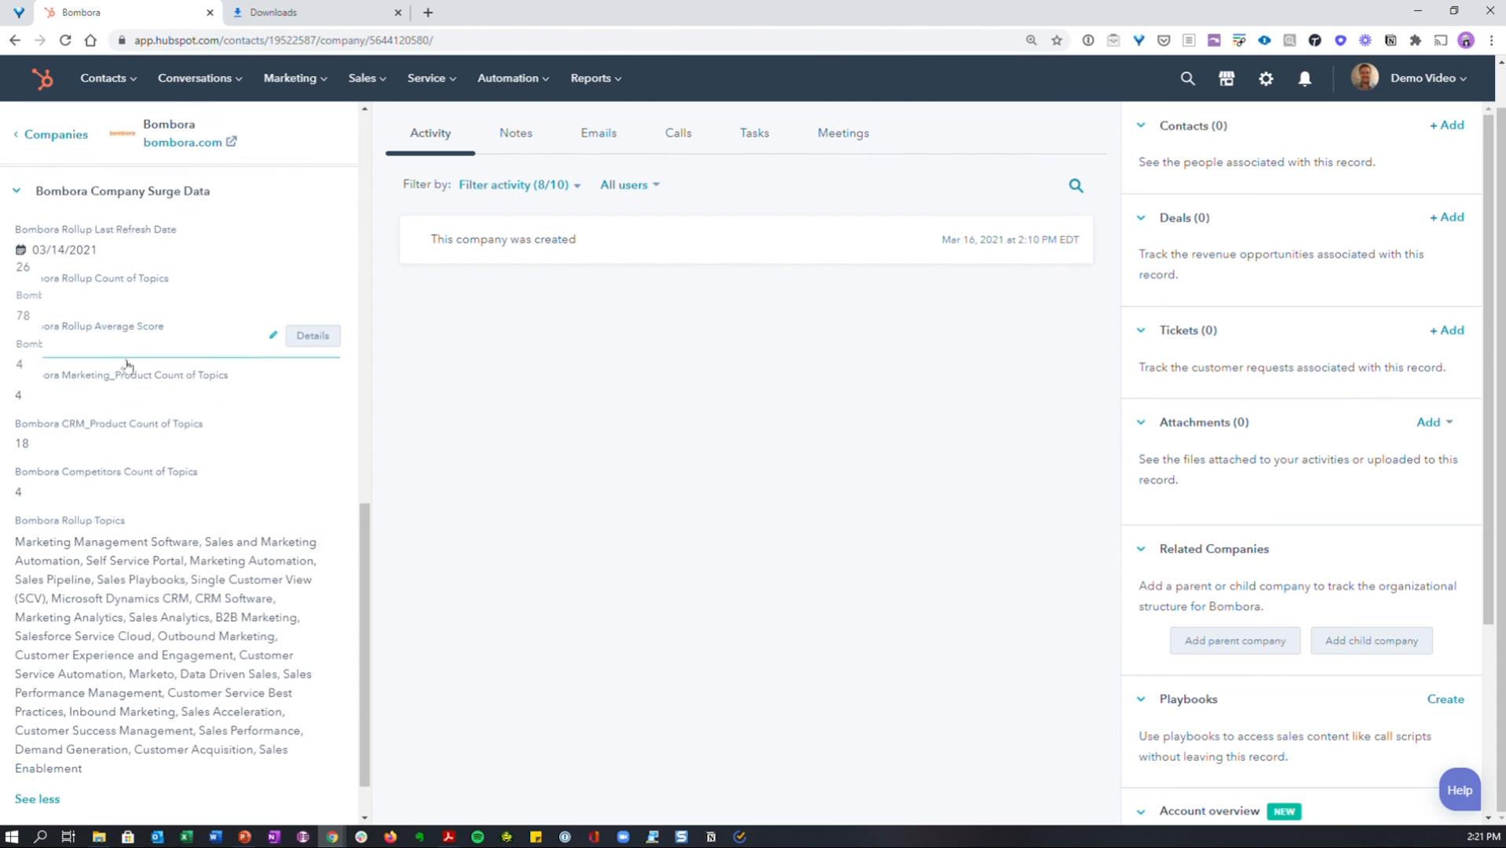